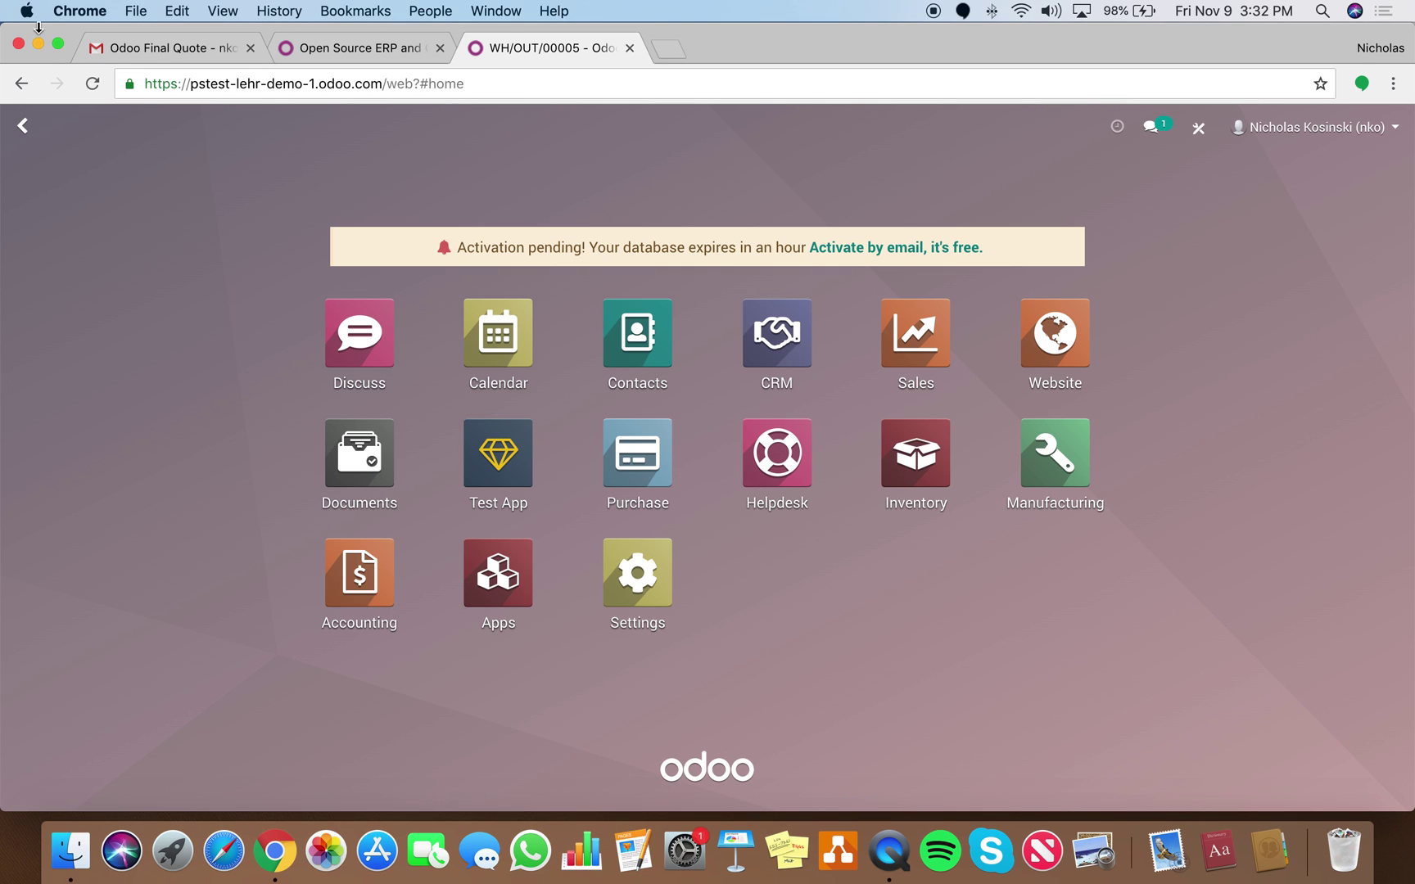
- Start a new Sales quotation for the customer with Fedex US as the delivery method
{"action": "left_click", "coordinate": [58, 43]}
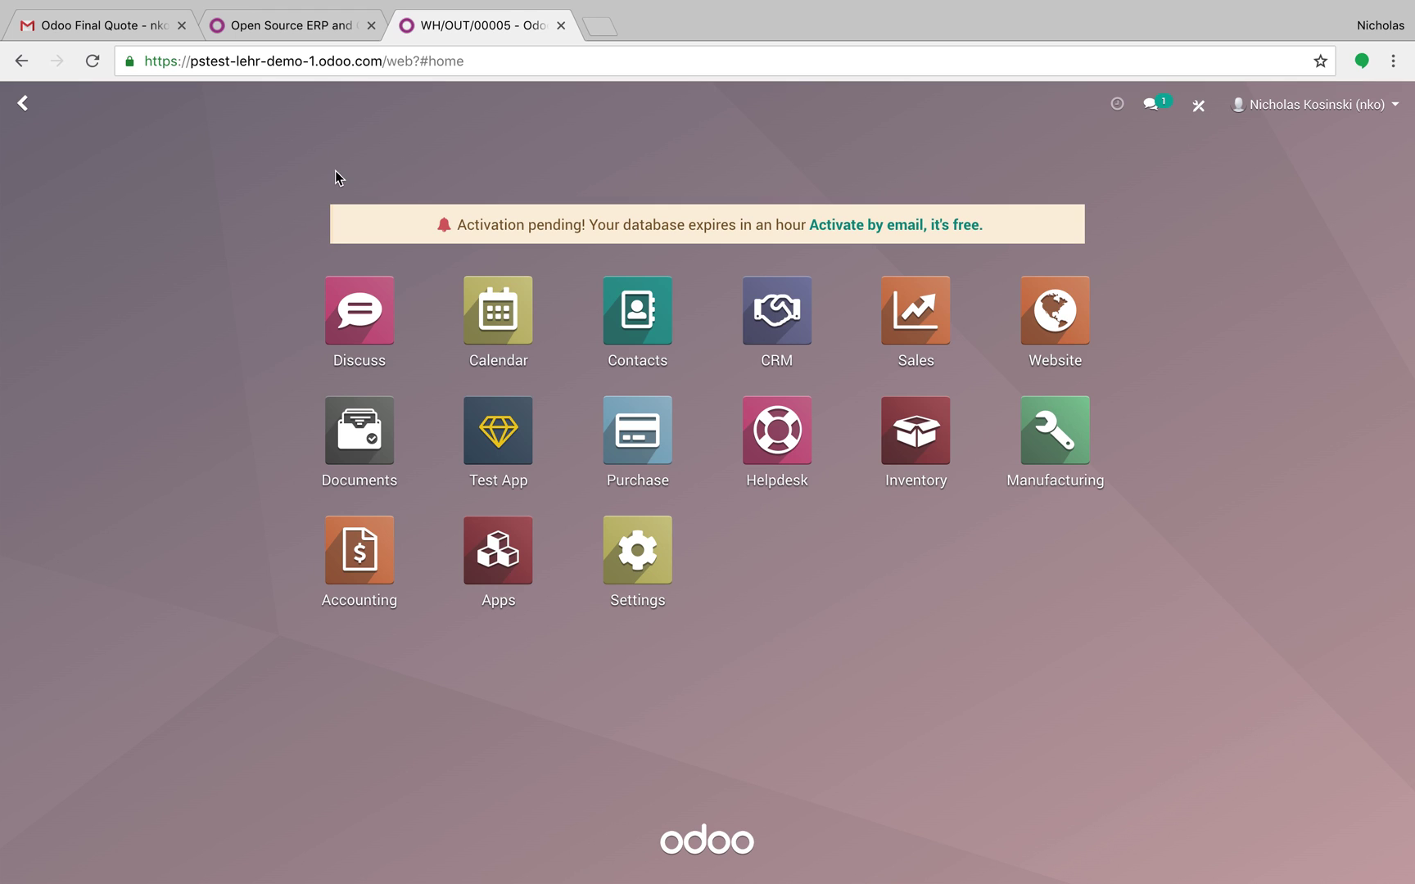
{"action": "left_click", "coordinate": [915, 311]}
{"action": "left_click", "coordinate": [47, 199]}
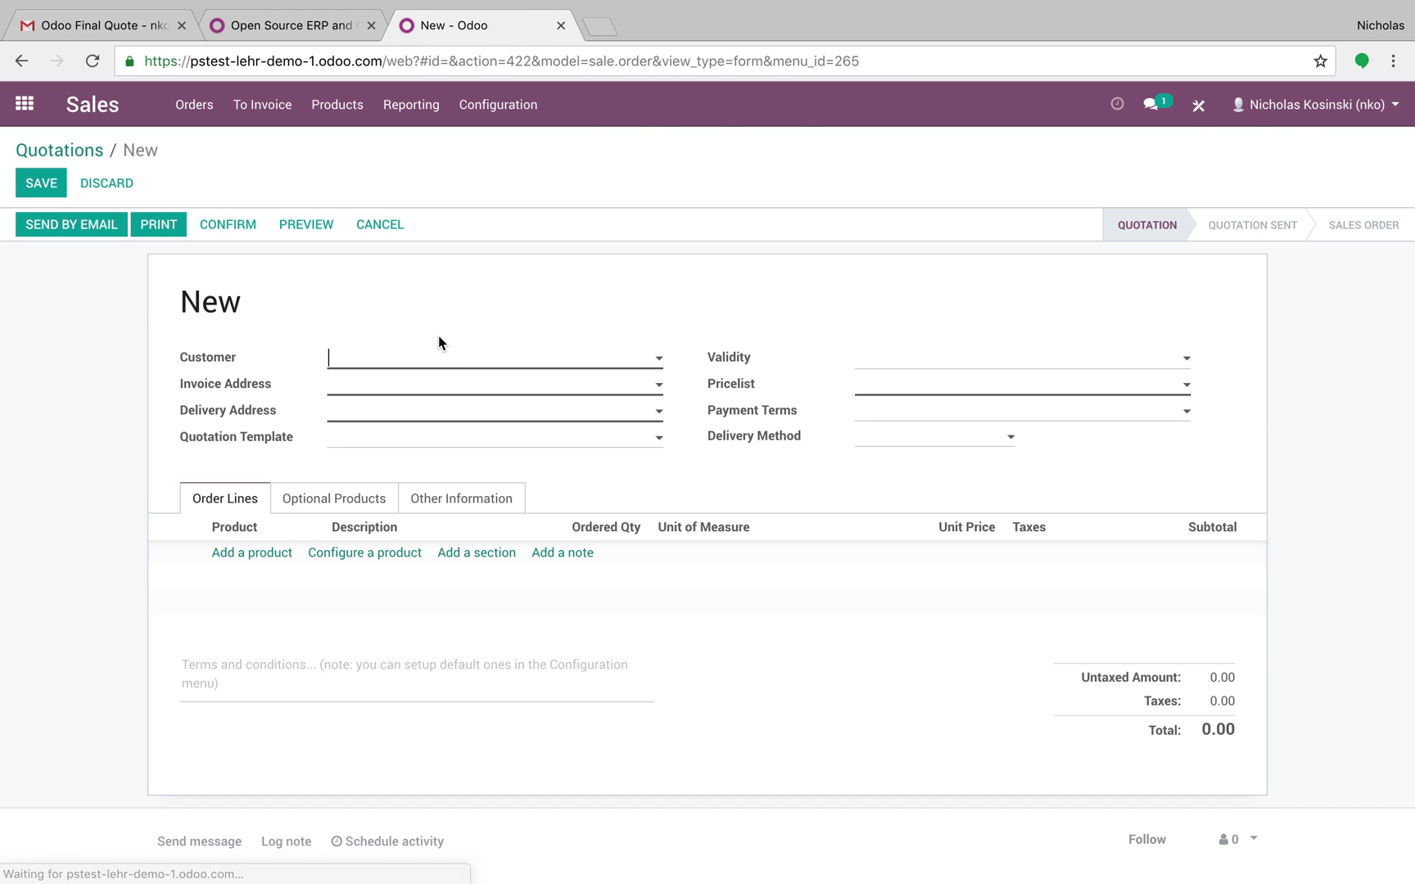
{"action": "left_click", "coordinate": [383, 362]}
{"action": "left_click", "coordinate": [429, 392]}
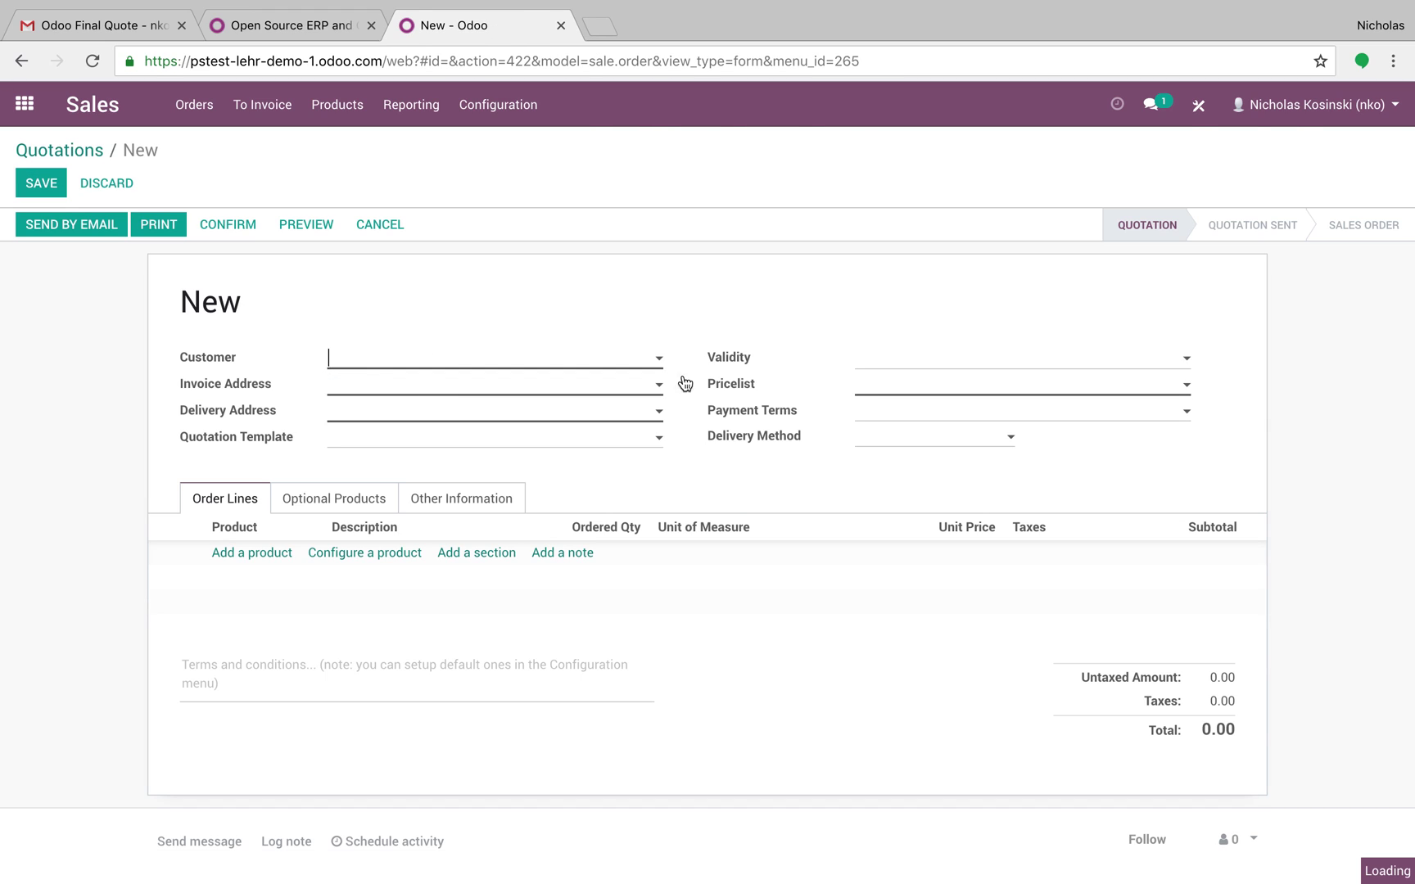
{"action": "left_click", "coordinate": [892, 440]}
{"action": "left_click", "coordinate": [921, 528]}
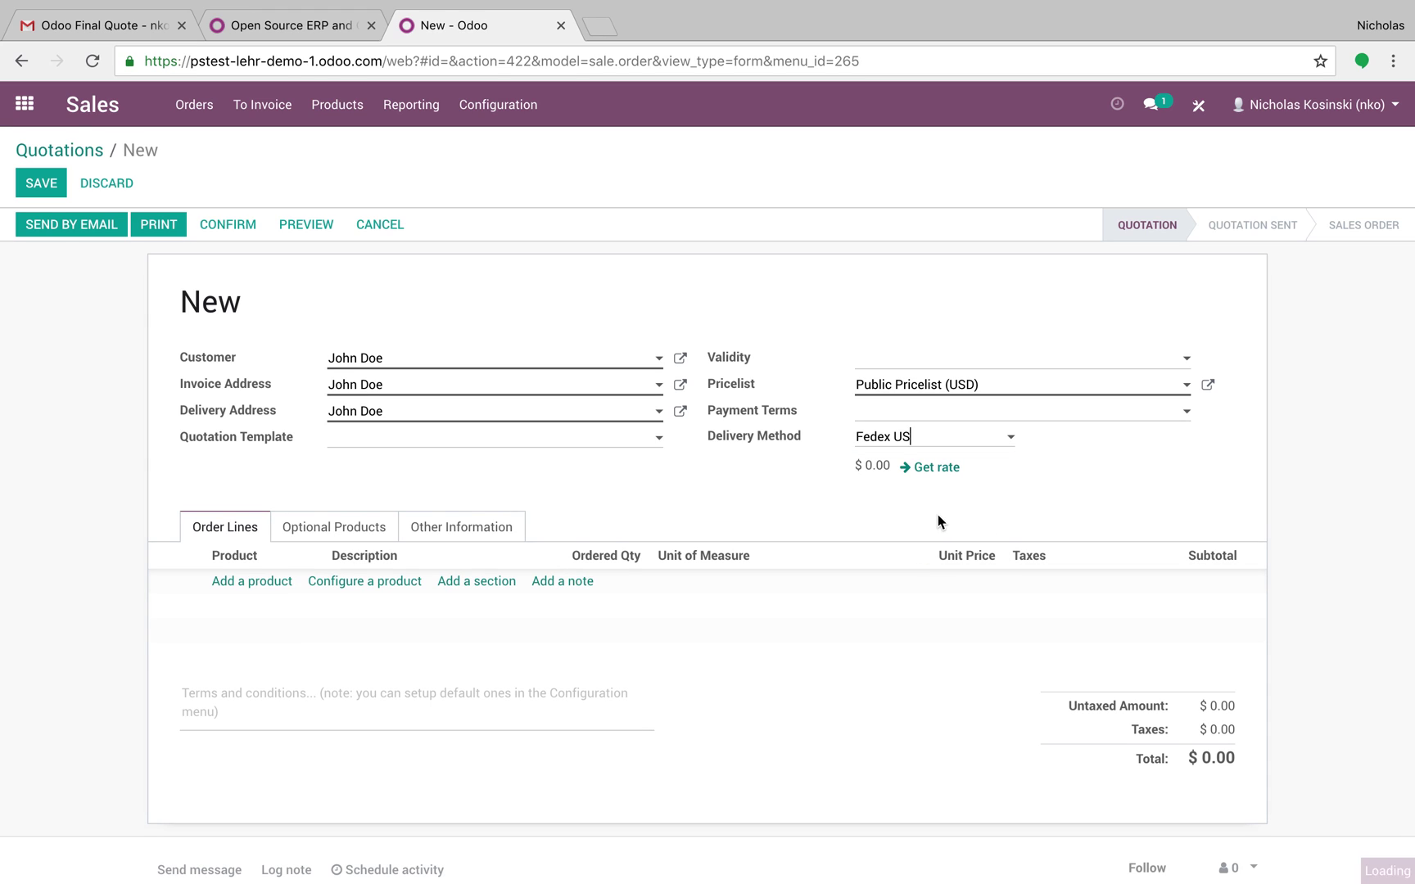
- Add an order line of 2 Big Product at a unit price of 100.00
{"action": "left_click", "coordinate": [282, 581]}
{"action": "left_click", "coordinate": [481, 215]}
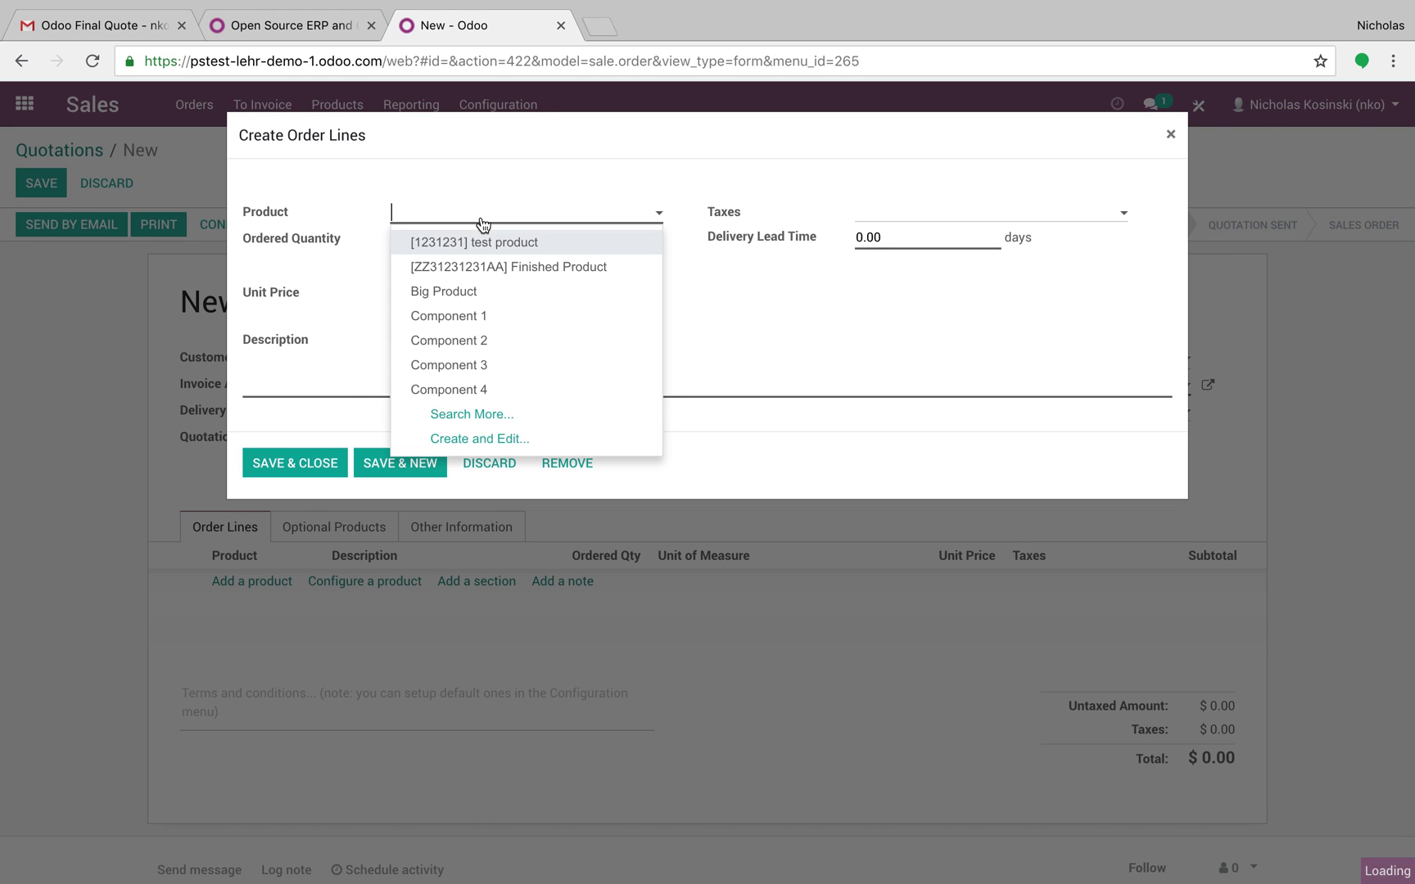
{"action": "type", "text": "big"}
{"action": "left_click", "coordinate": [518, 242]}
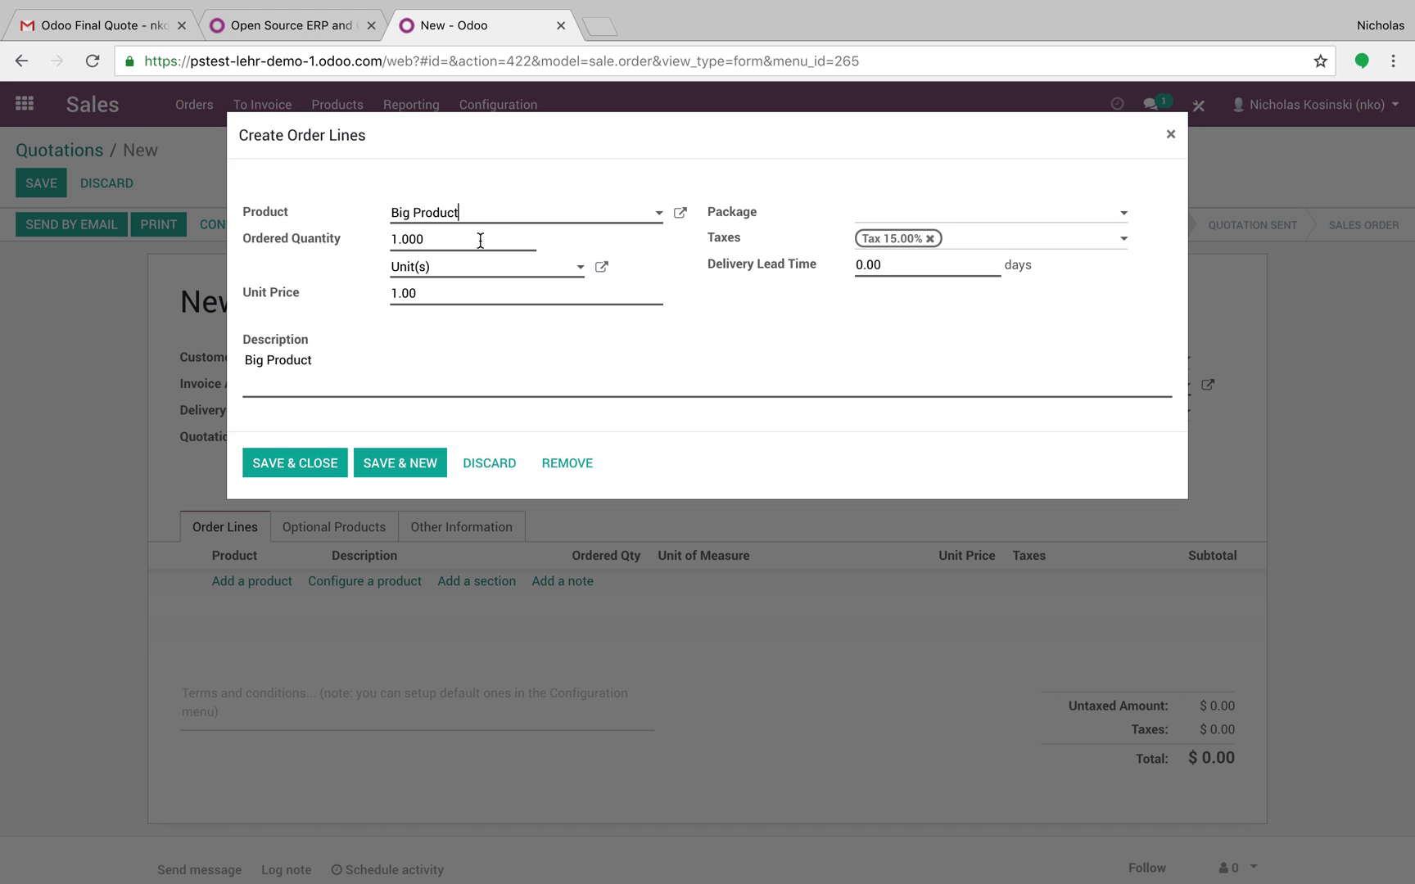
{"action": "double_click", "coordinate": [479, 245]}
{"action": "type", "text": "2"}
{"action": "double_click", "coordinate": [462, 291]}
{"action": "type", "text": "100"}
{"action": "left_click", "coordinate": [304, 460]}
- Add the $51.62 FedEx shipping rate to the order and save the quotation
{"action": "left_click", "coordinate": [937, 468]}
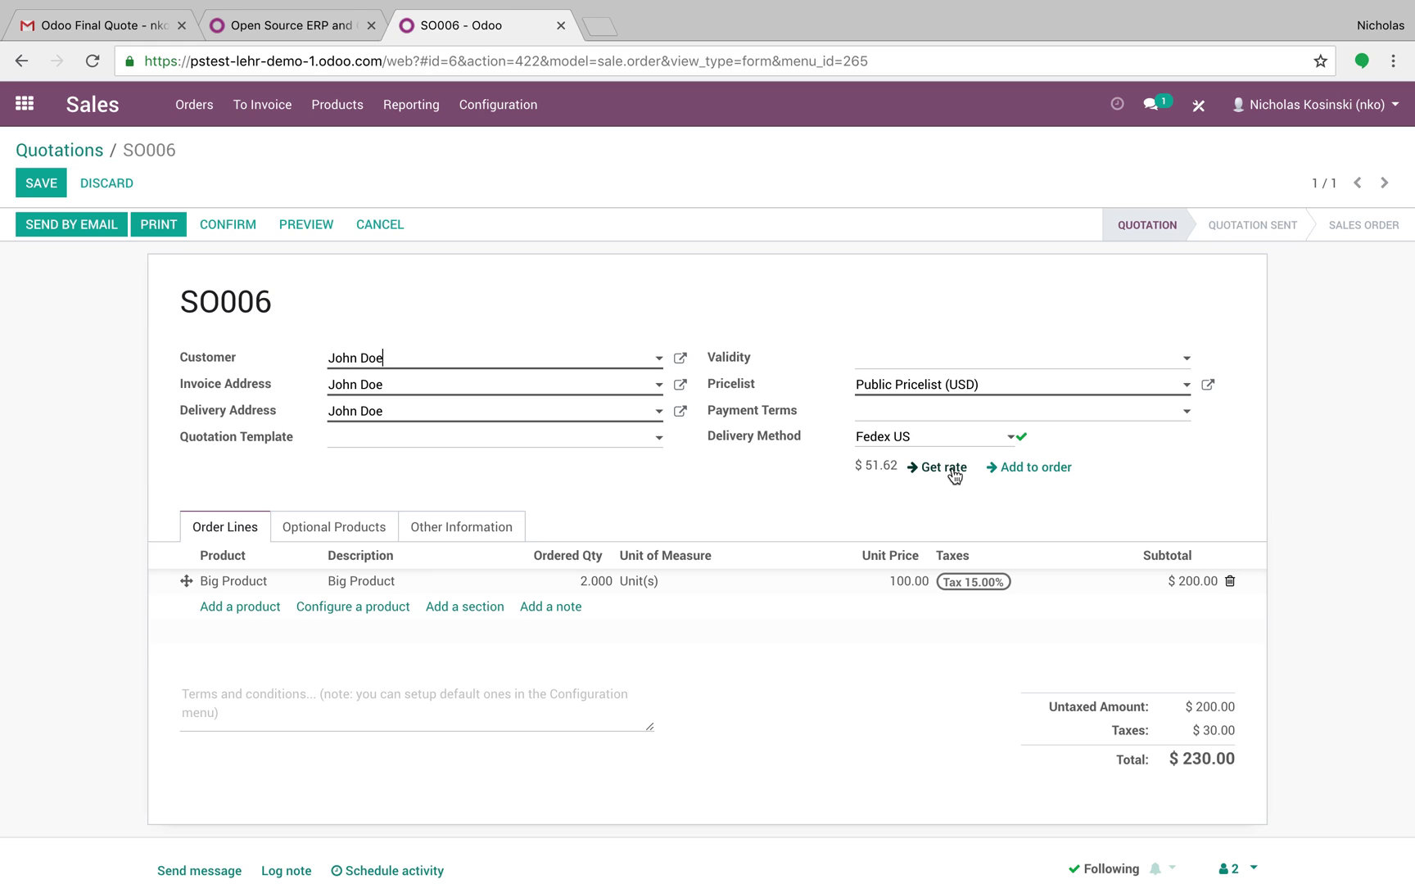
{"action": "left_click", "coordinate": [1018, 472]}
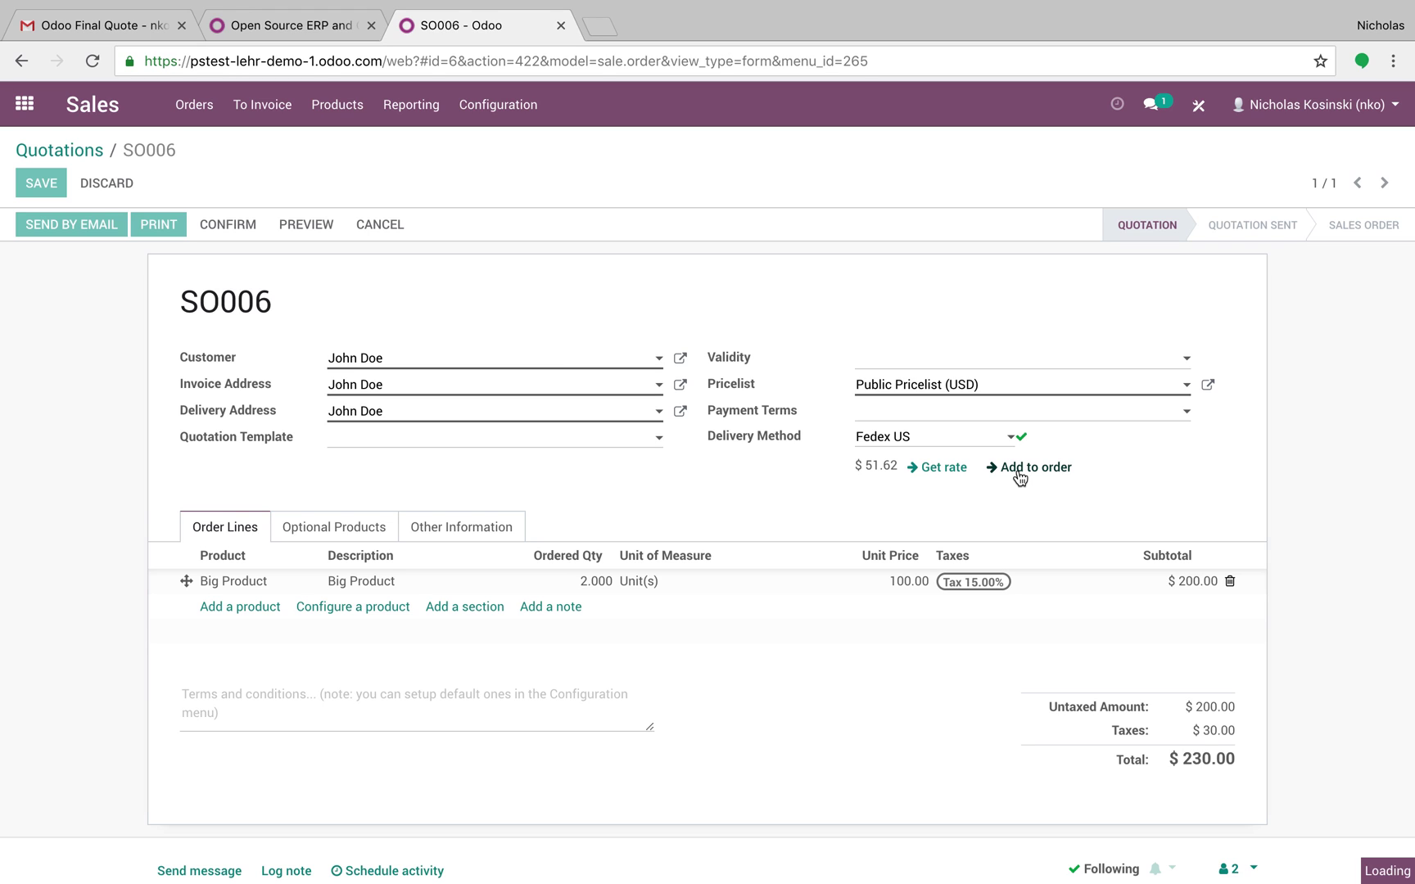
{"action": "left_click", "coordinate": [54, 185]}
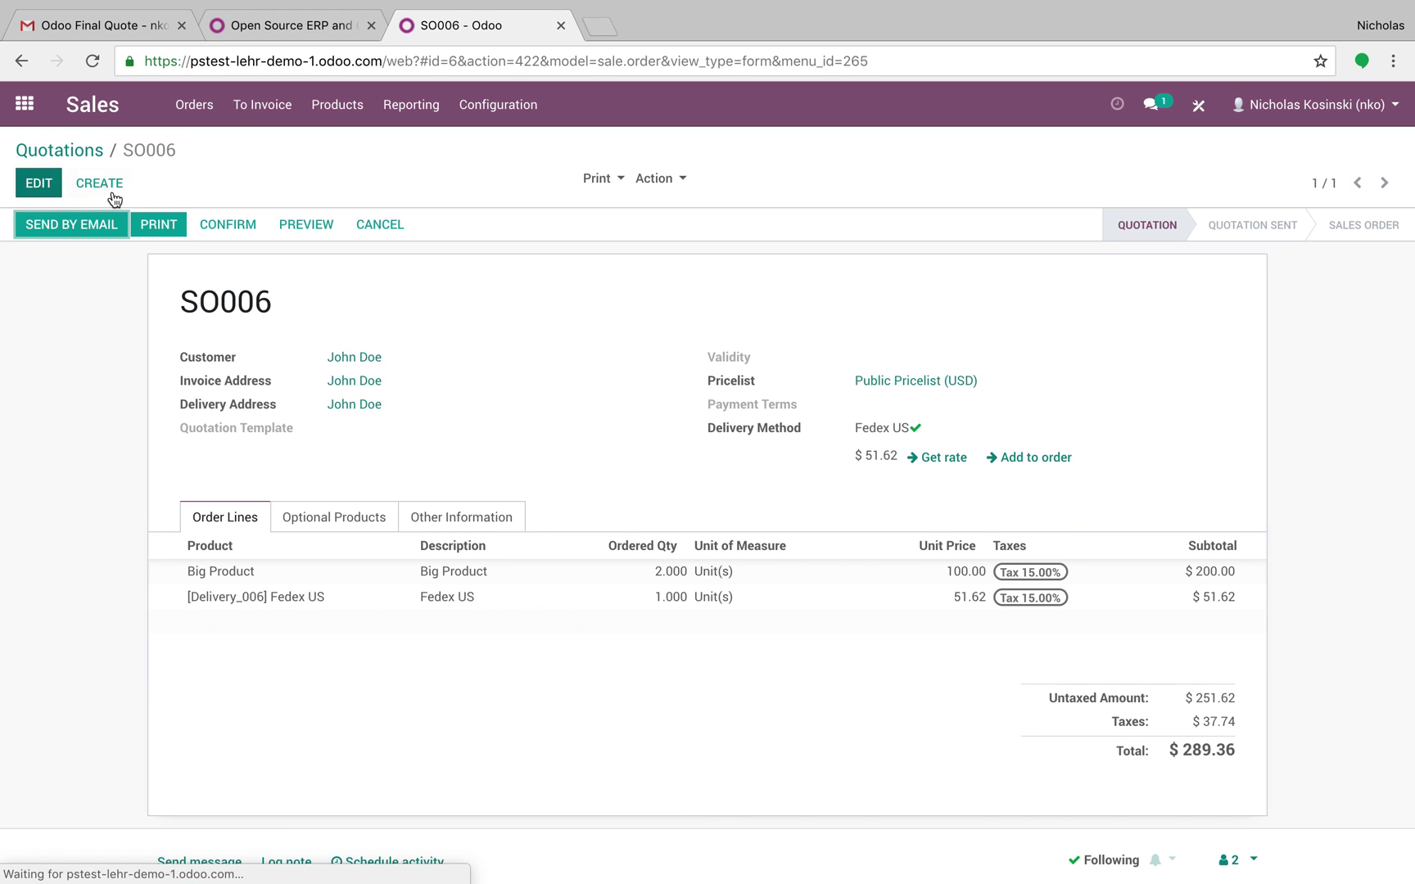
- Confirm SO006 and open delivery order WH/OUT/00006 in edit mode
{"action": "left_click", "coordinate": [224, 230]}
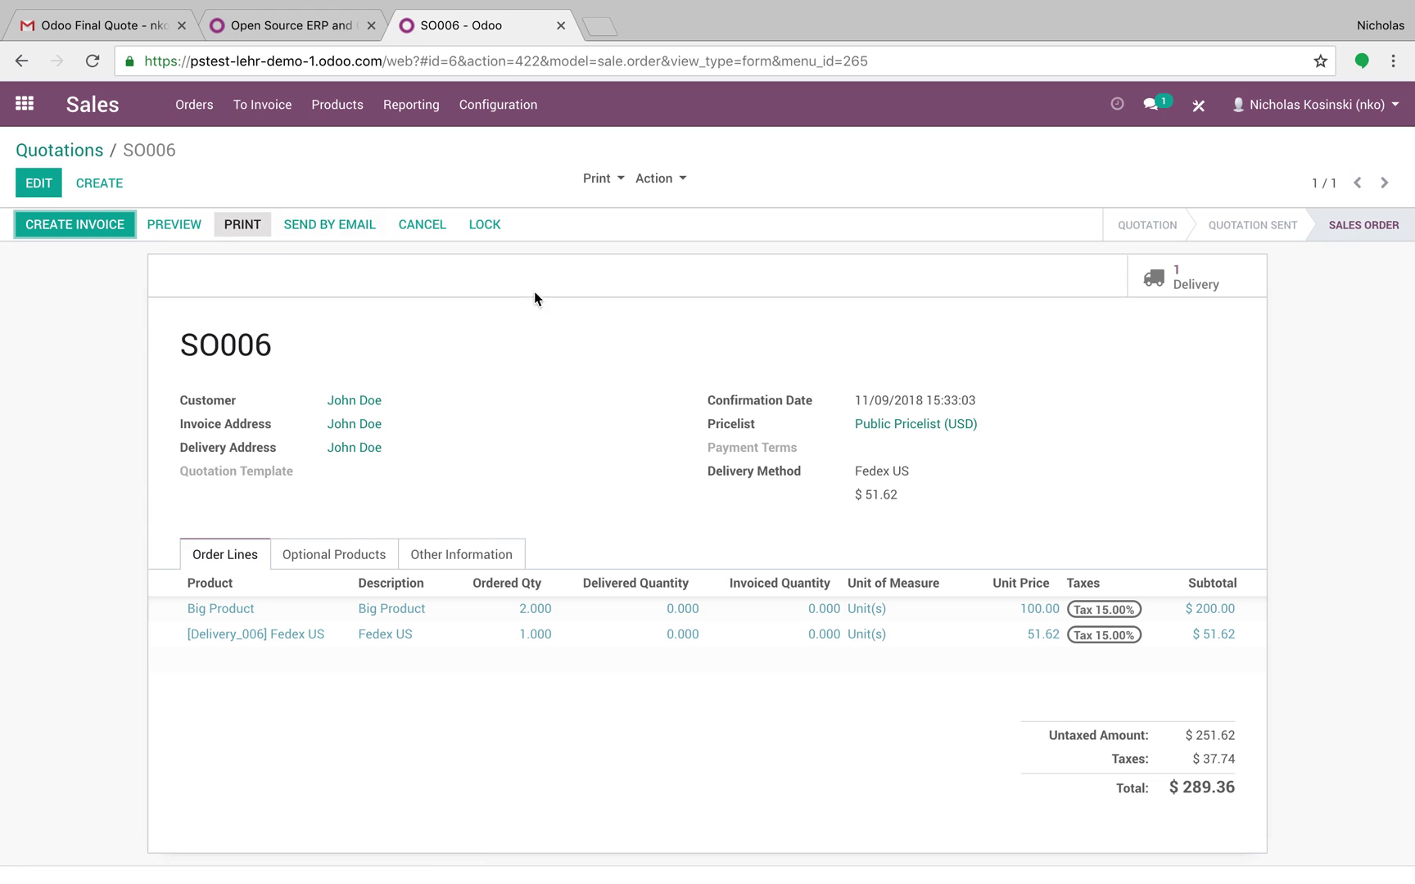
{"action": "left_click", "coordinate": [1198, 299]}
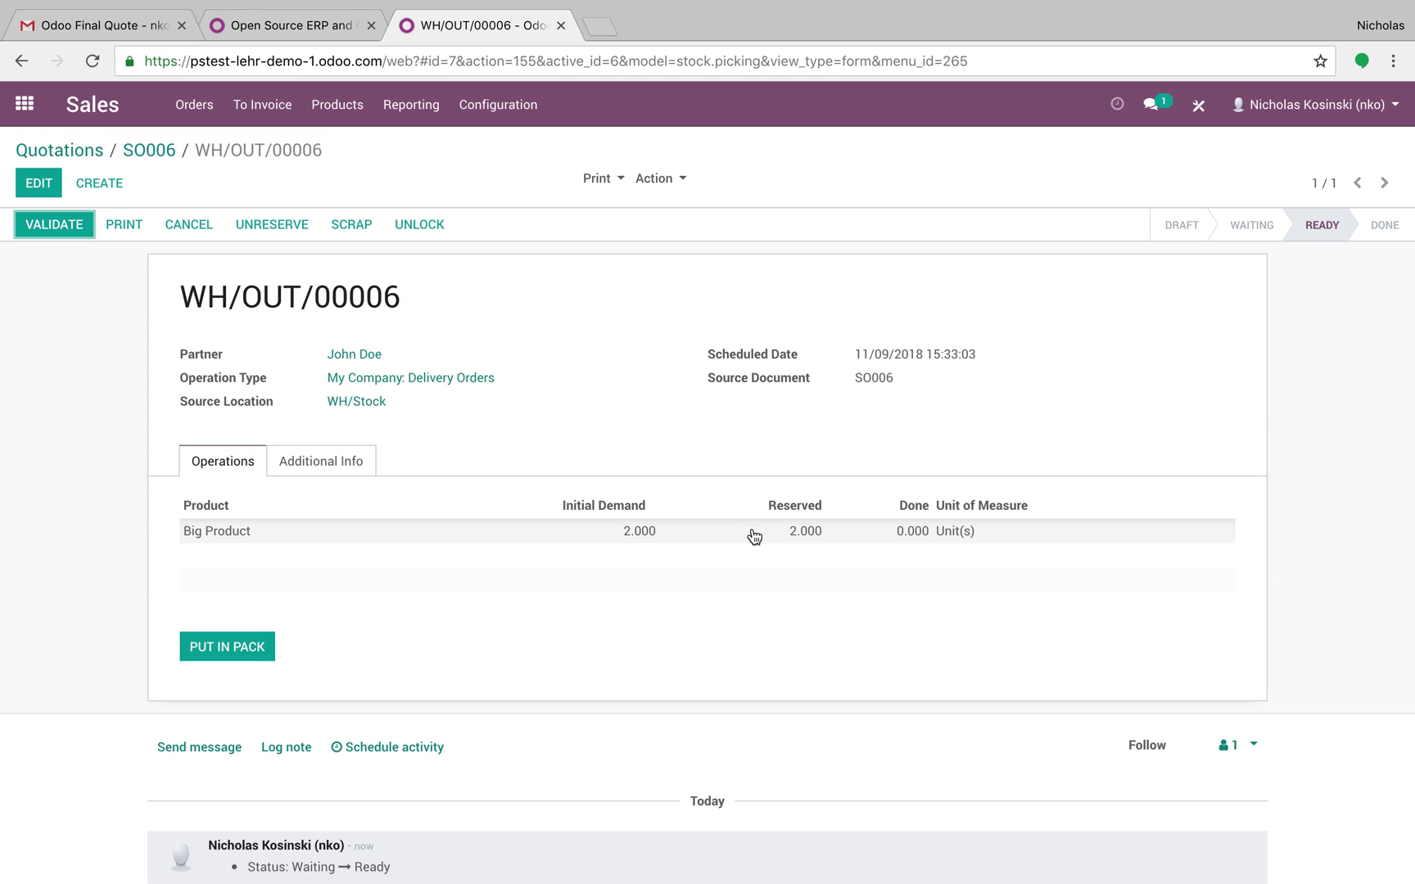
{"action": "left_click", "coordinate": [39, 183]}
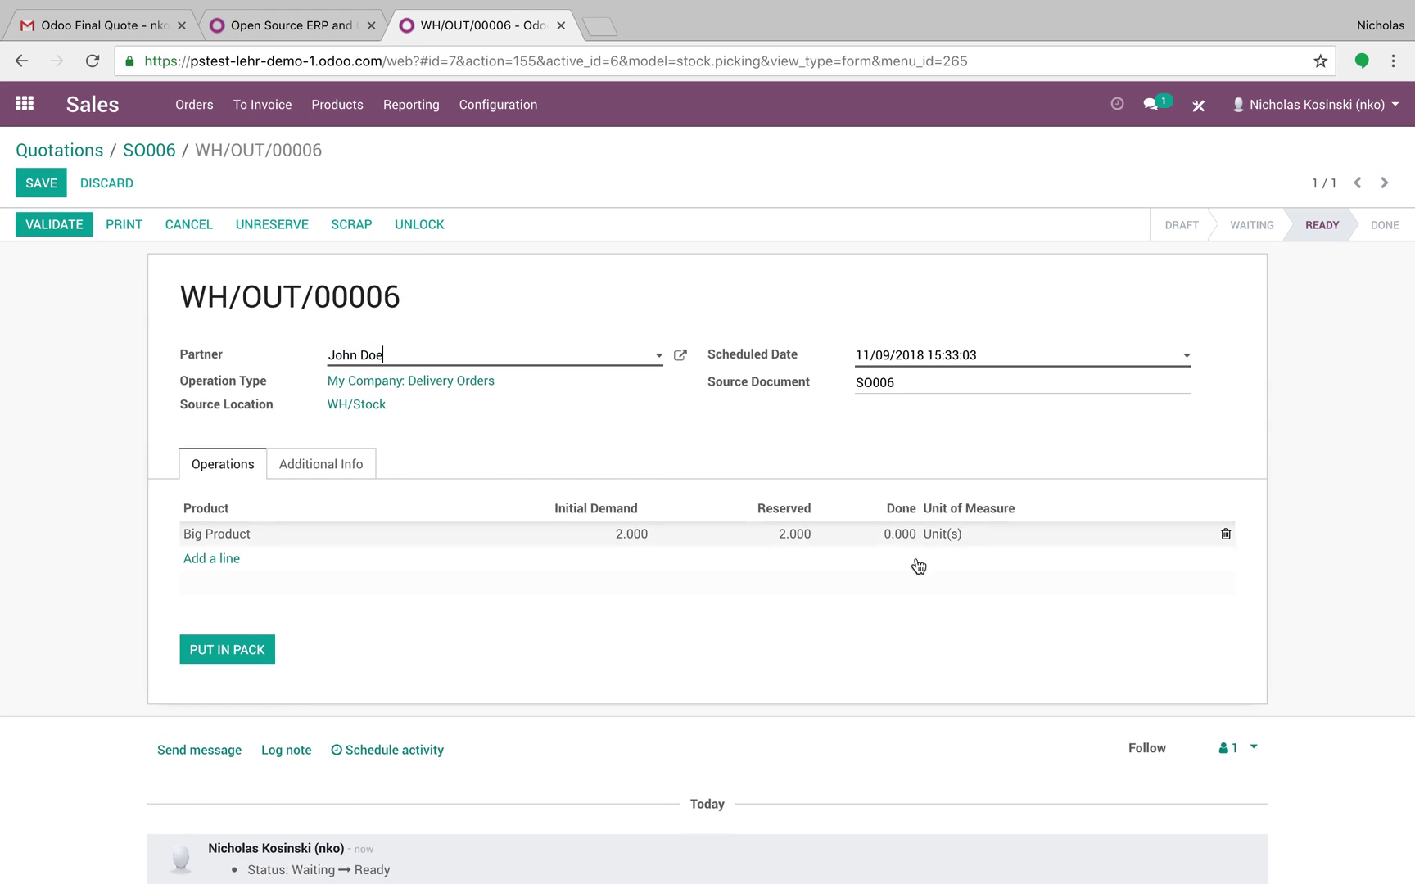
- Set the Big Product done quantity to 1
{"action": "left_click", "coordinate": [898, 534]}
{"action": "type", "text": "1"}
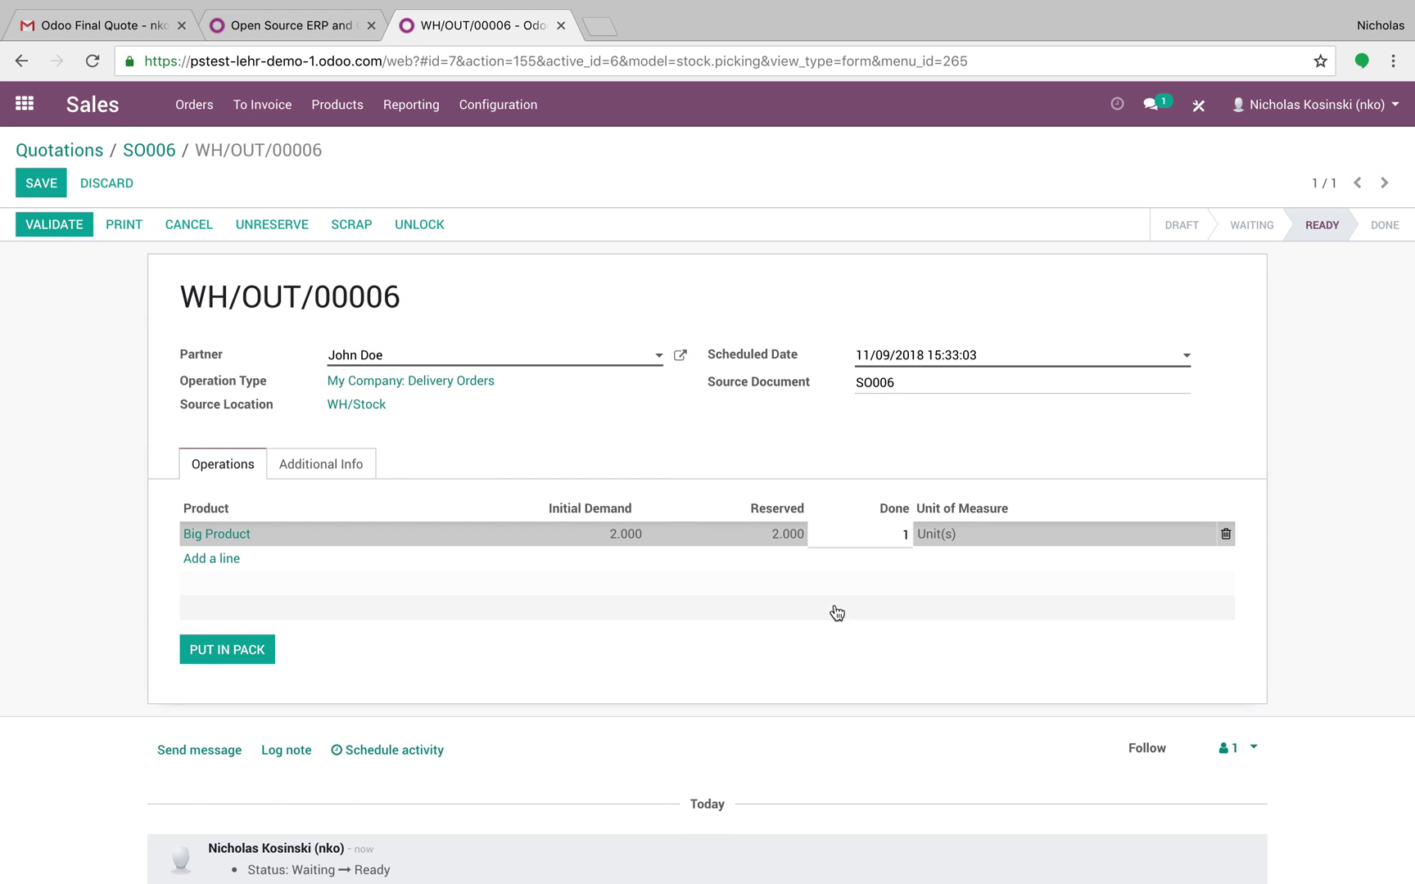
{"action": "left_click", "coordinate": [784, 625]}
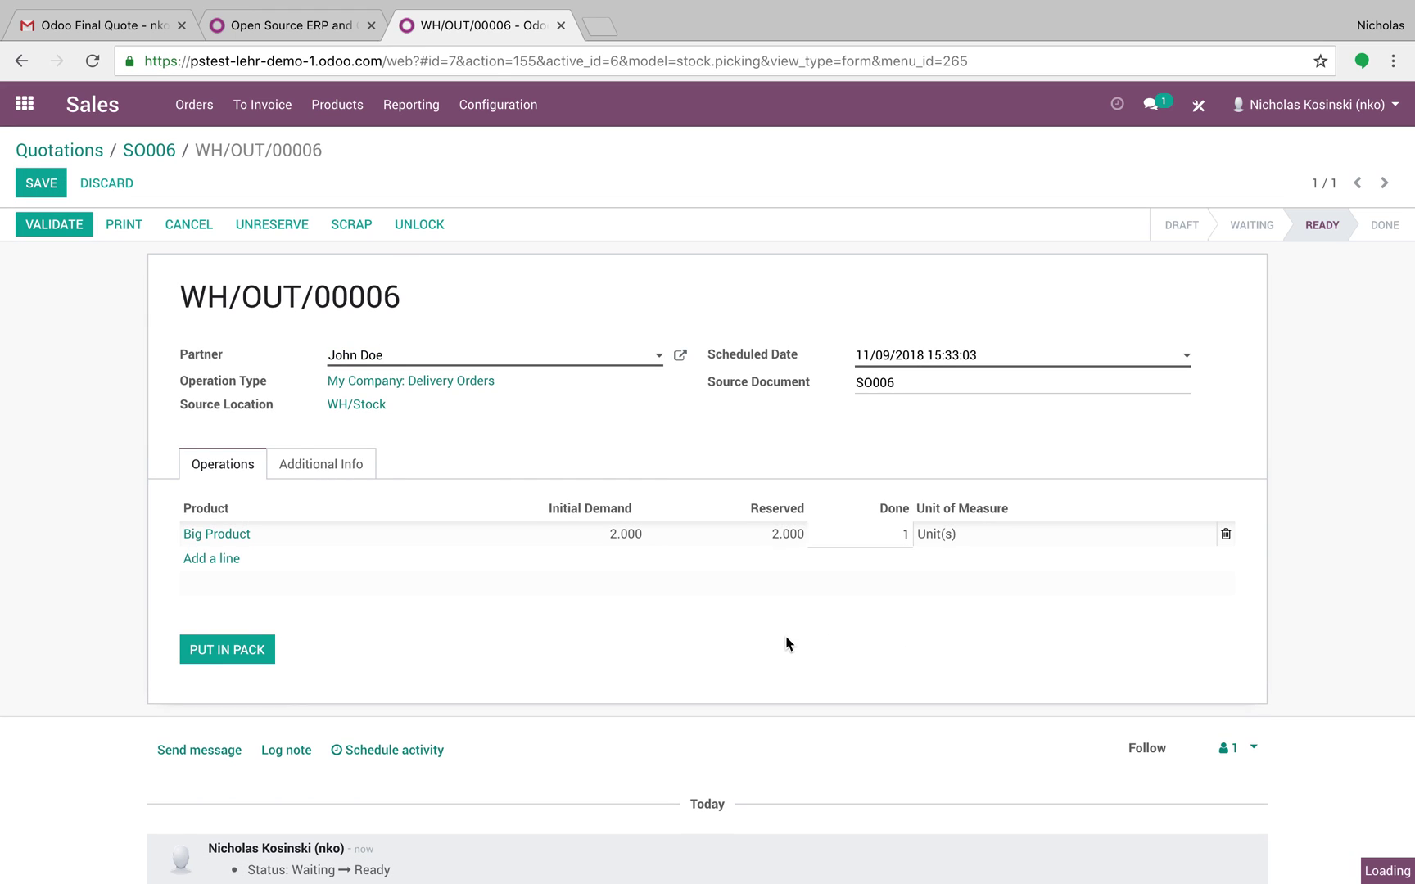
- Pack the done unit in BigProduct Classic Packaging at 1 kg, then start a new packaging
{"action": "left_click", "coordinate": [235, 662]}
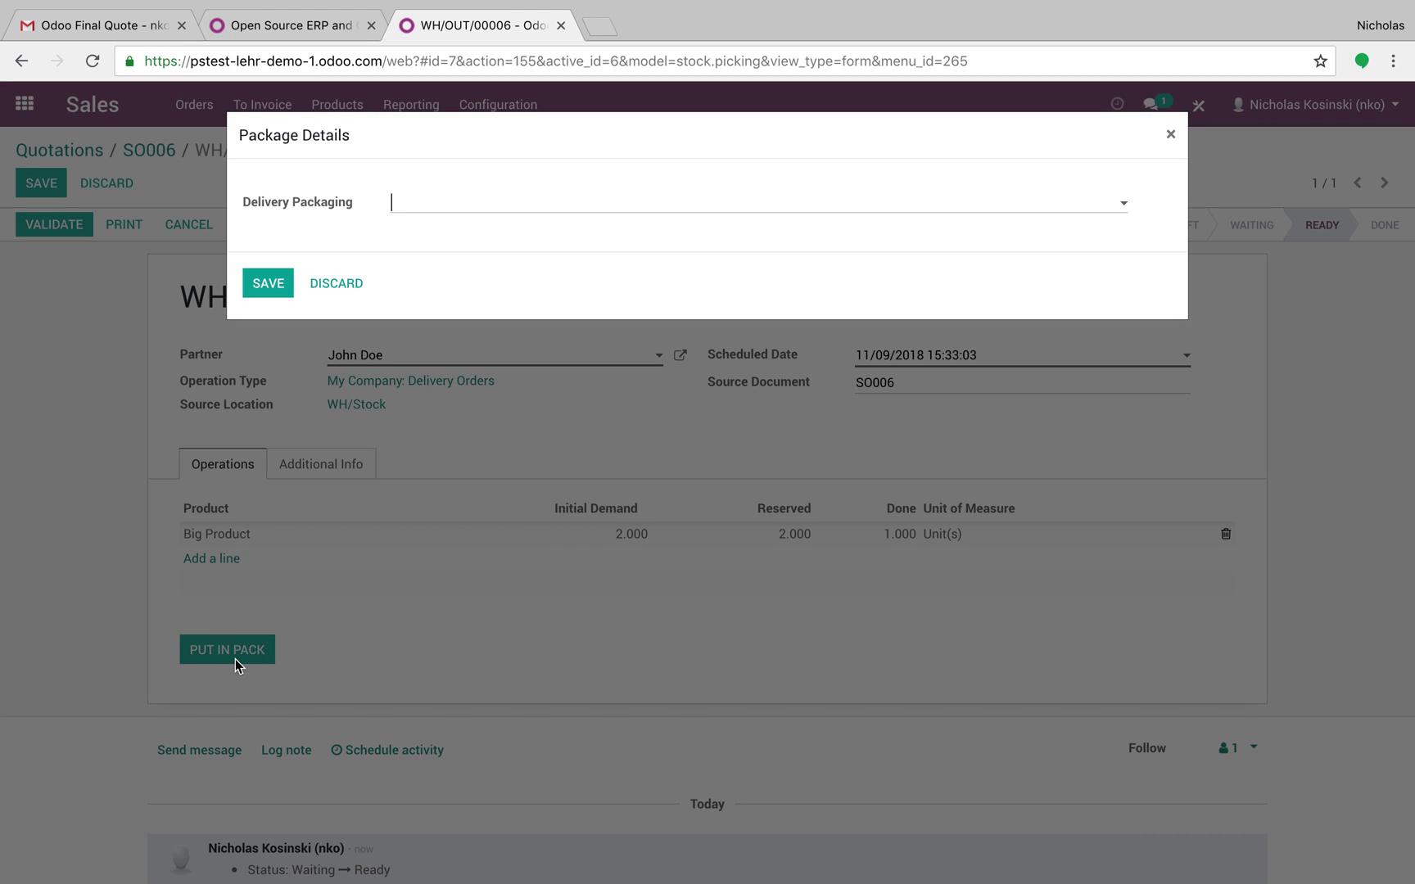
{"action": "left_click", "coordinate": [433, 201]}
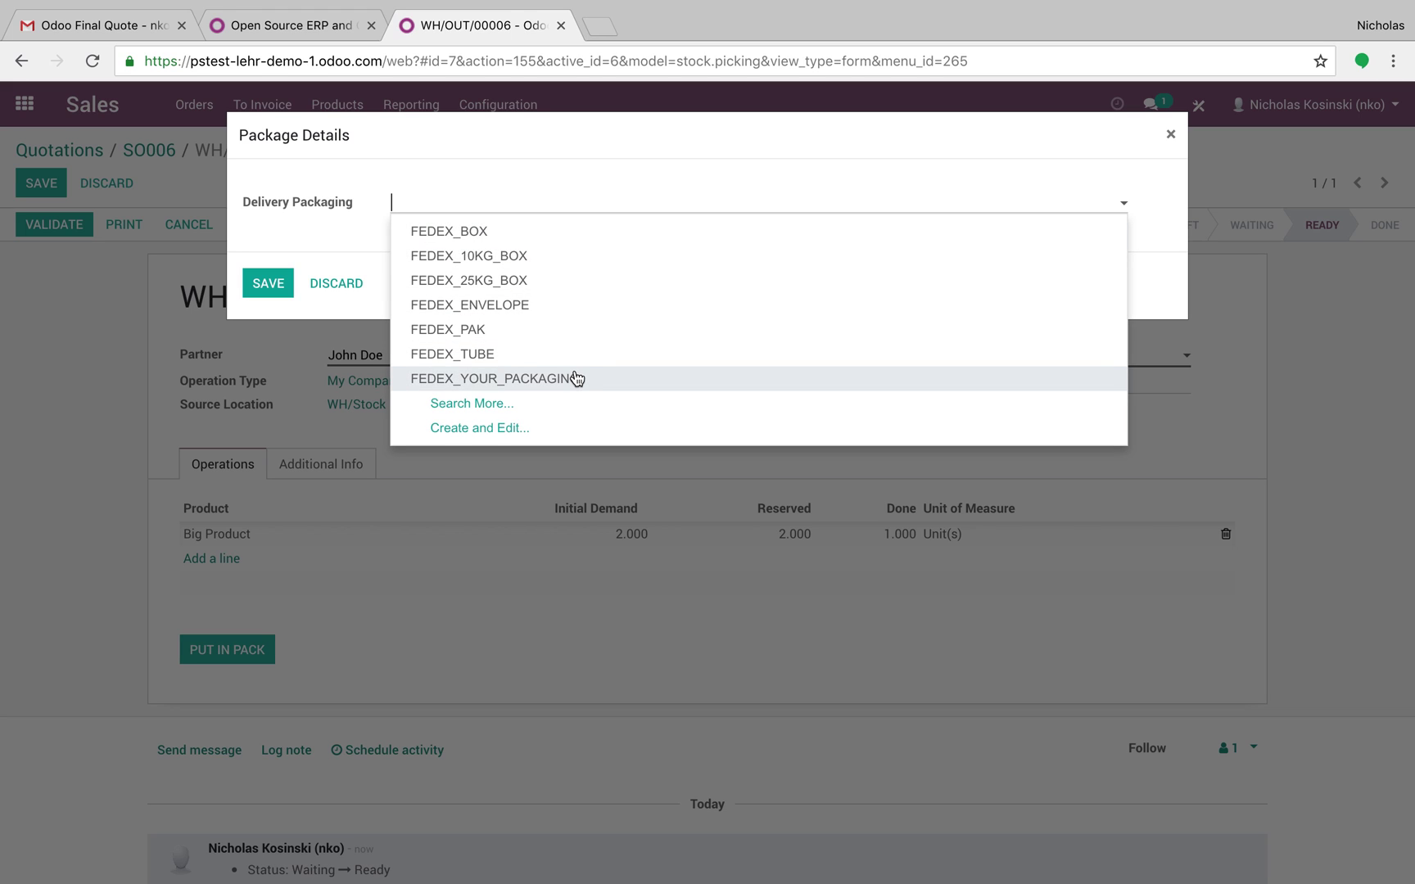
{"action": "type", "text": "big"}
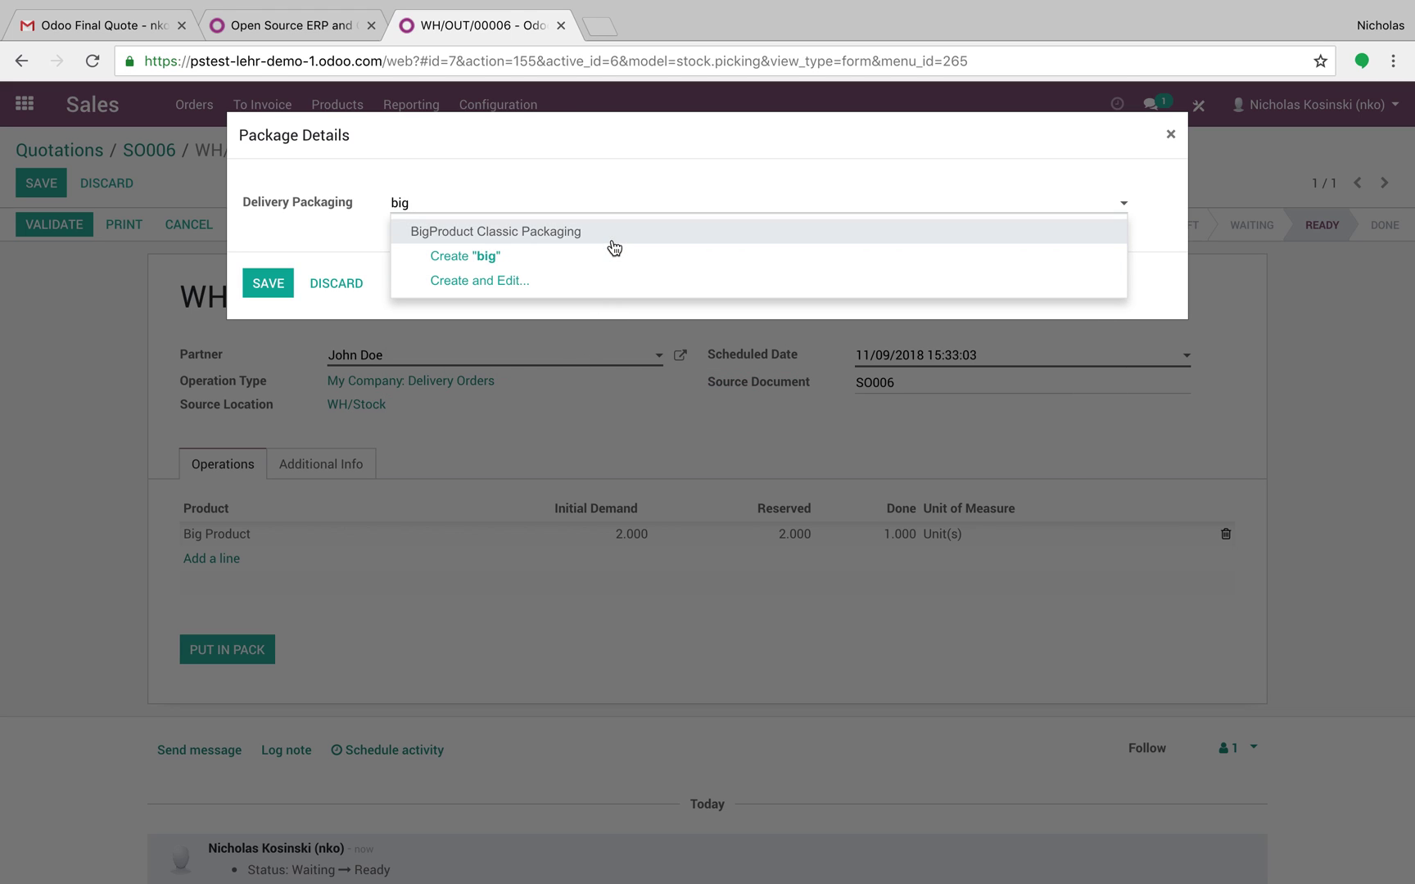
{"action": "left_click", "coordinate": [613, 242]}
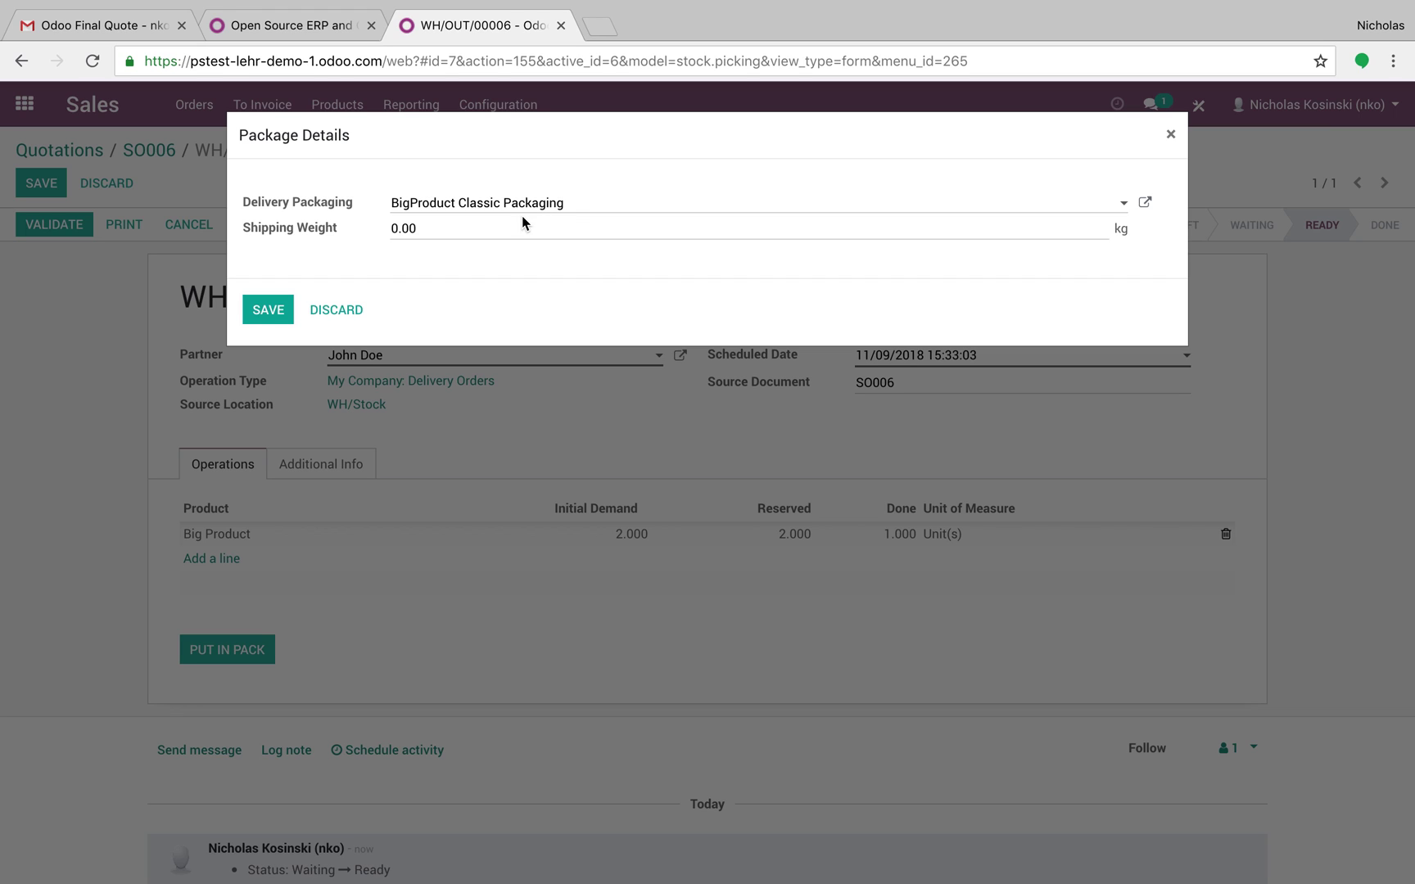
{"action": "left_click_drag", "start_coordinate": [458, 227], "coordinate": [367, 228]}
{"action": "type", "text": "1"}
{"action": "left_click", "coordinate": [1036, 207]}
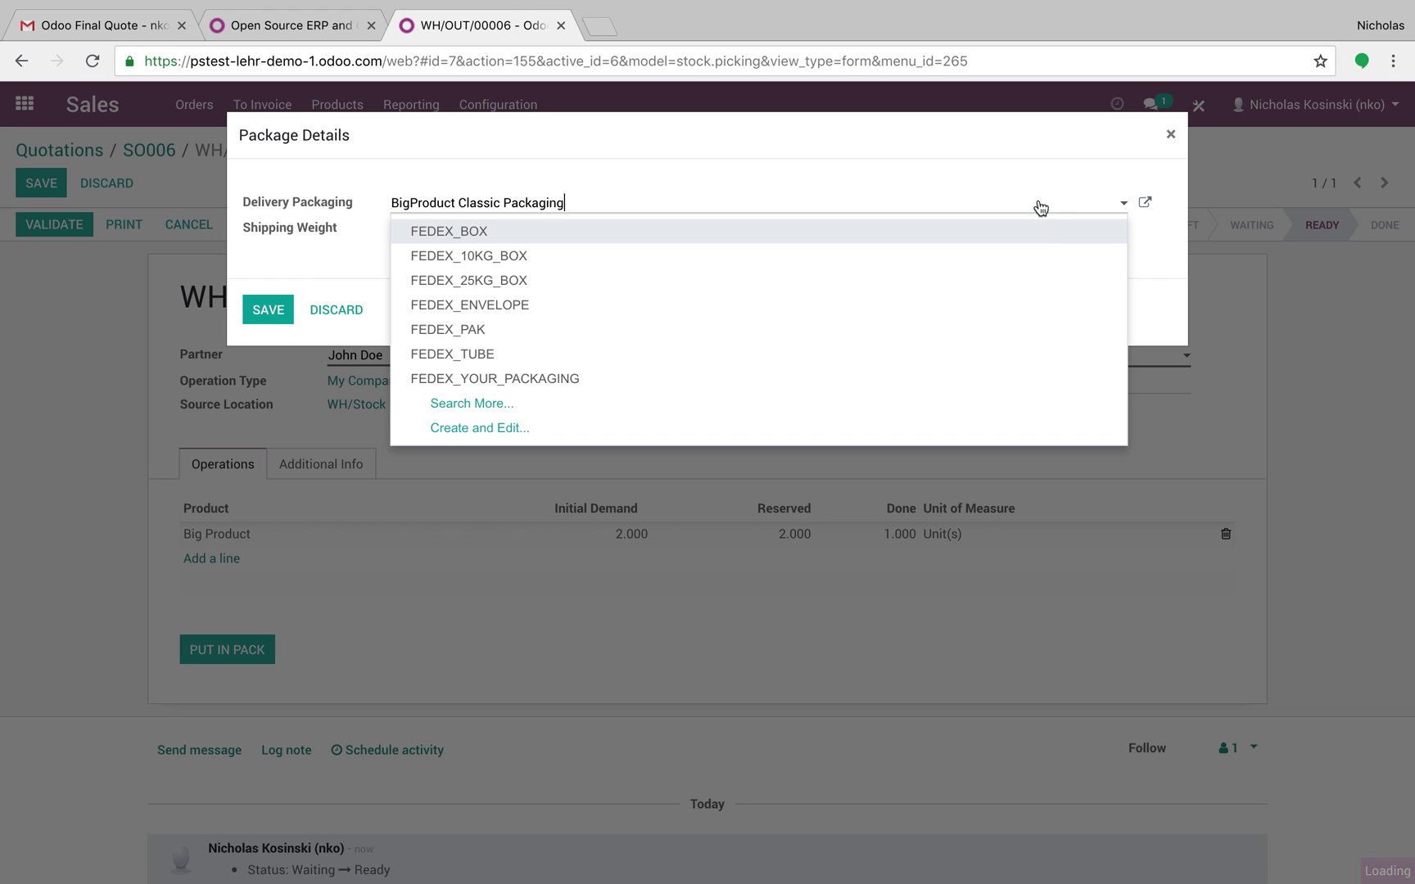
{"action": "left_click", "coordinate": [1030, 429]}
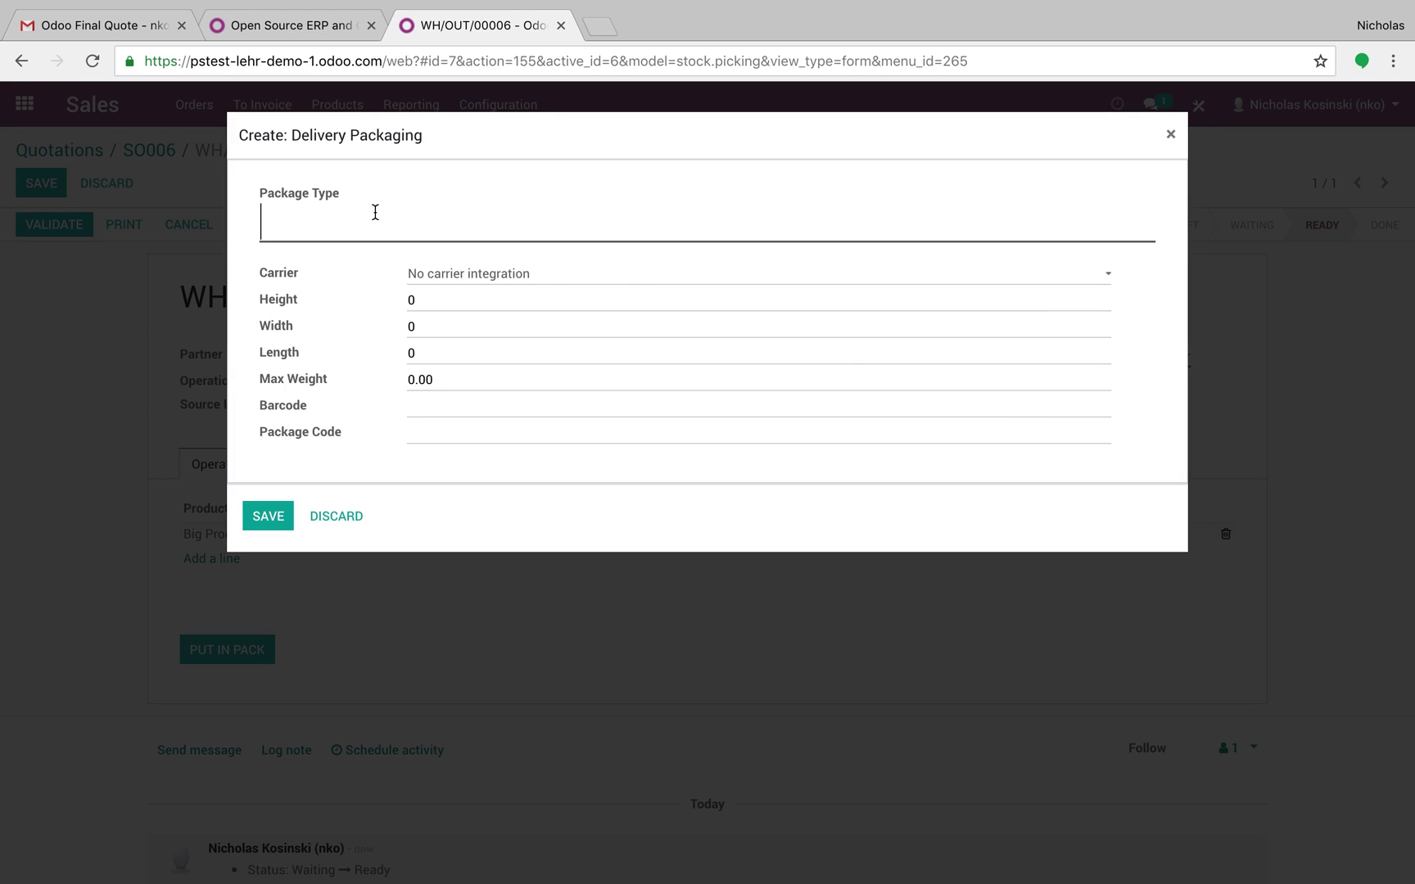
- Set the new packaging's carrier to FedEx, size 1 × 2 × 4, max weight 15
{"action": "left_click", "coordinate": [465, 277]}
{"action": "left_click", "coordinate": [471, 291]}
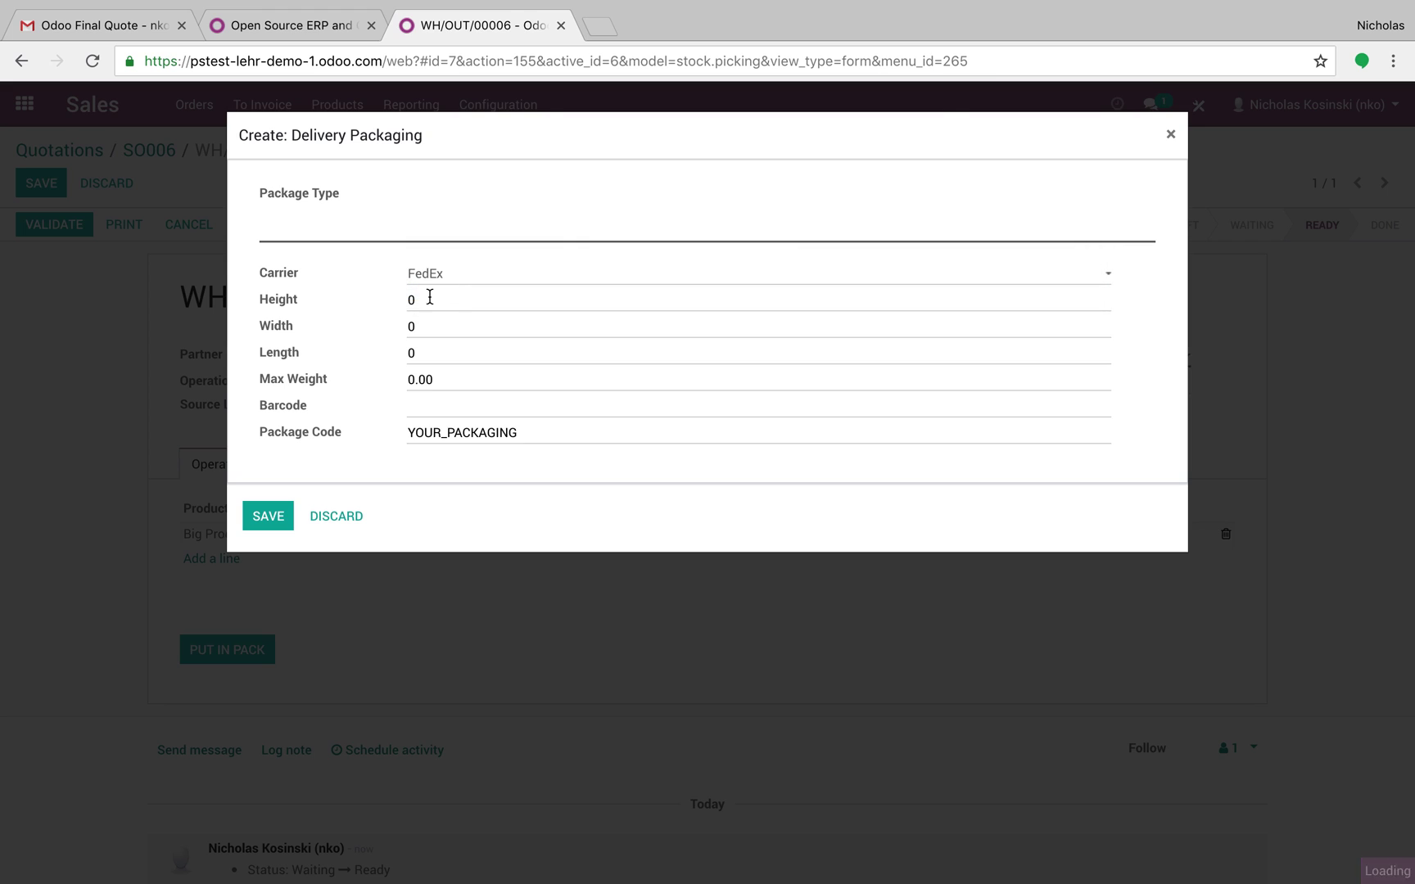
{"action": "key", "text": "Tab"}
{"action": "type", "text": "1"}
{"action": "key", "text": "Tab"}
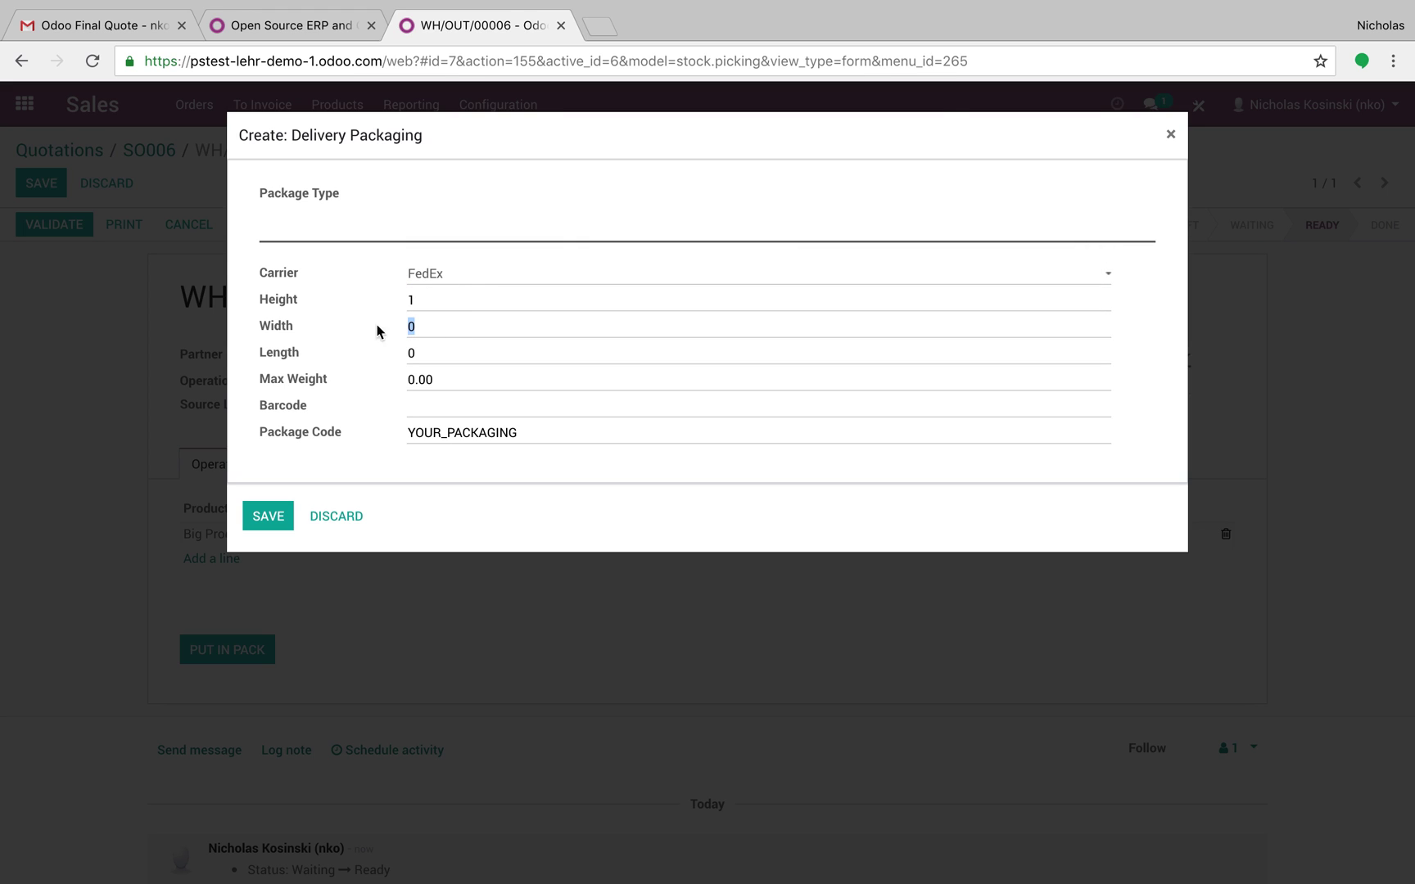
{"action": "left_click", "coordinate": [435, 332]}
{"action": "key", "text": "BackSpace"}
{"action": "left_click", "coordinate": [440, 346]}
{"action": "key", "text": "BackSpace"}
{"action": "type", "text": "4"}
{"action": "key", "text": "Tab"}
{"action": "type", "text": "15"}
- Give it barcode 123421 and name BIG BIG BIG PACKAGE, then save it
{"action": "left_click", "coordinate": [417, 407]}
{"action": "type", "text": "123421"}
{"action": "left_click", "coordinate": [356, 219]}
{"action": "type", "text": "BIG BIG BIG PACKAGE"}
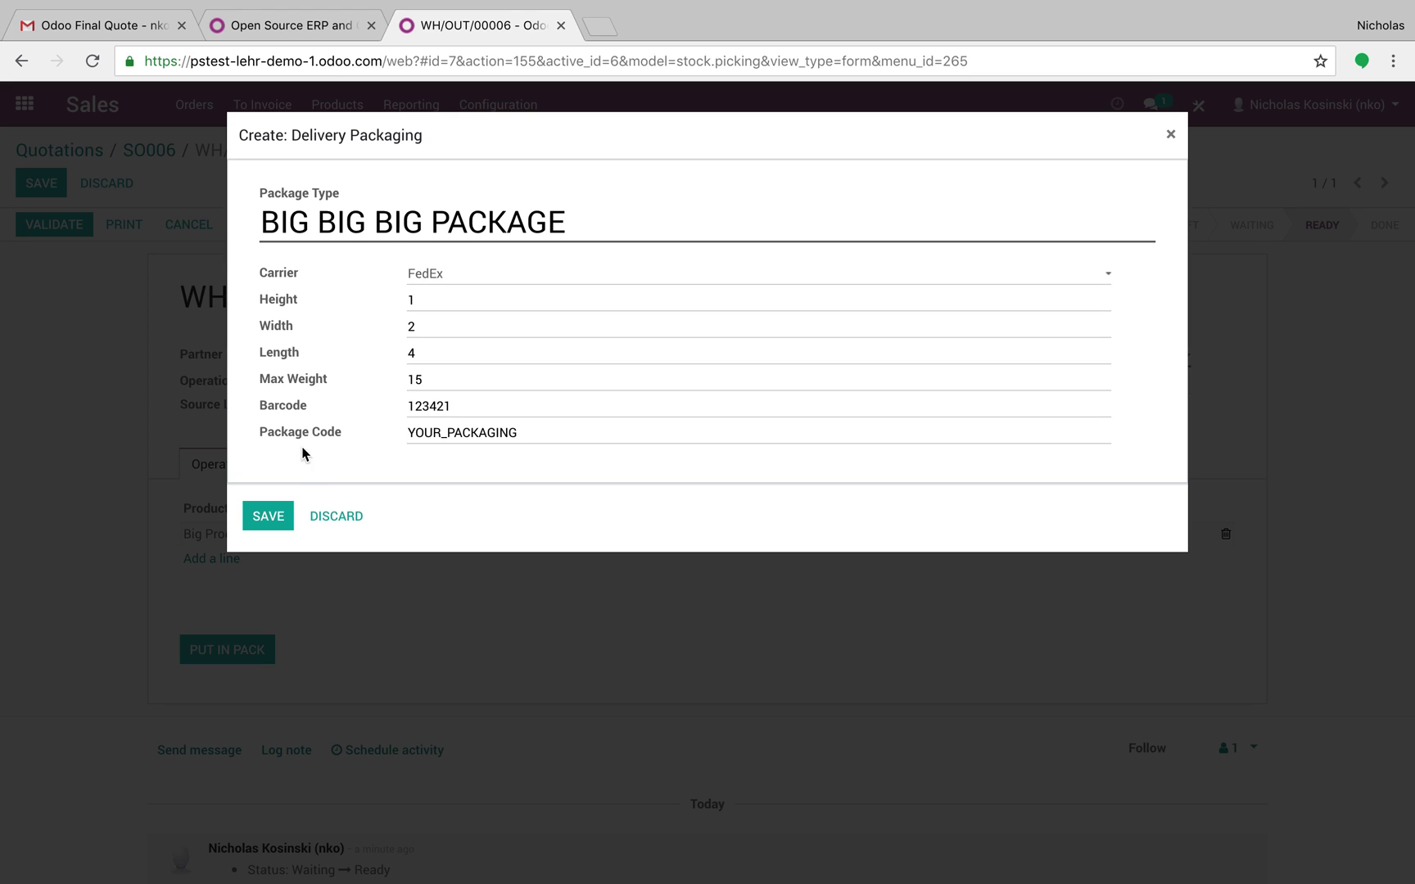
{"action": "left_click", "coordinate": [266, 516]}
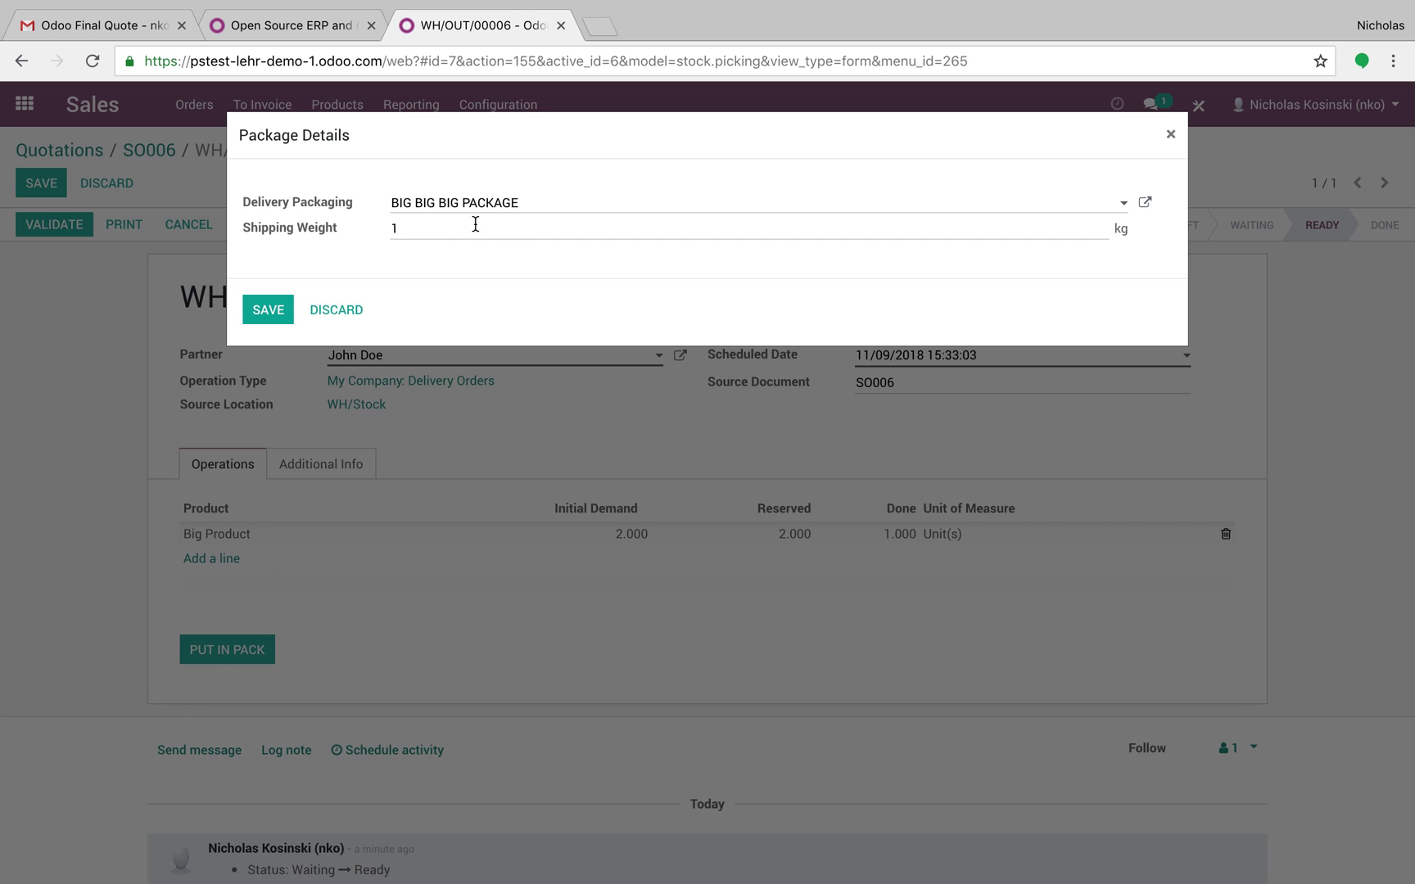
{"action": "left_click", "coordinate": [267, 310]}
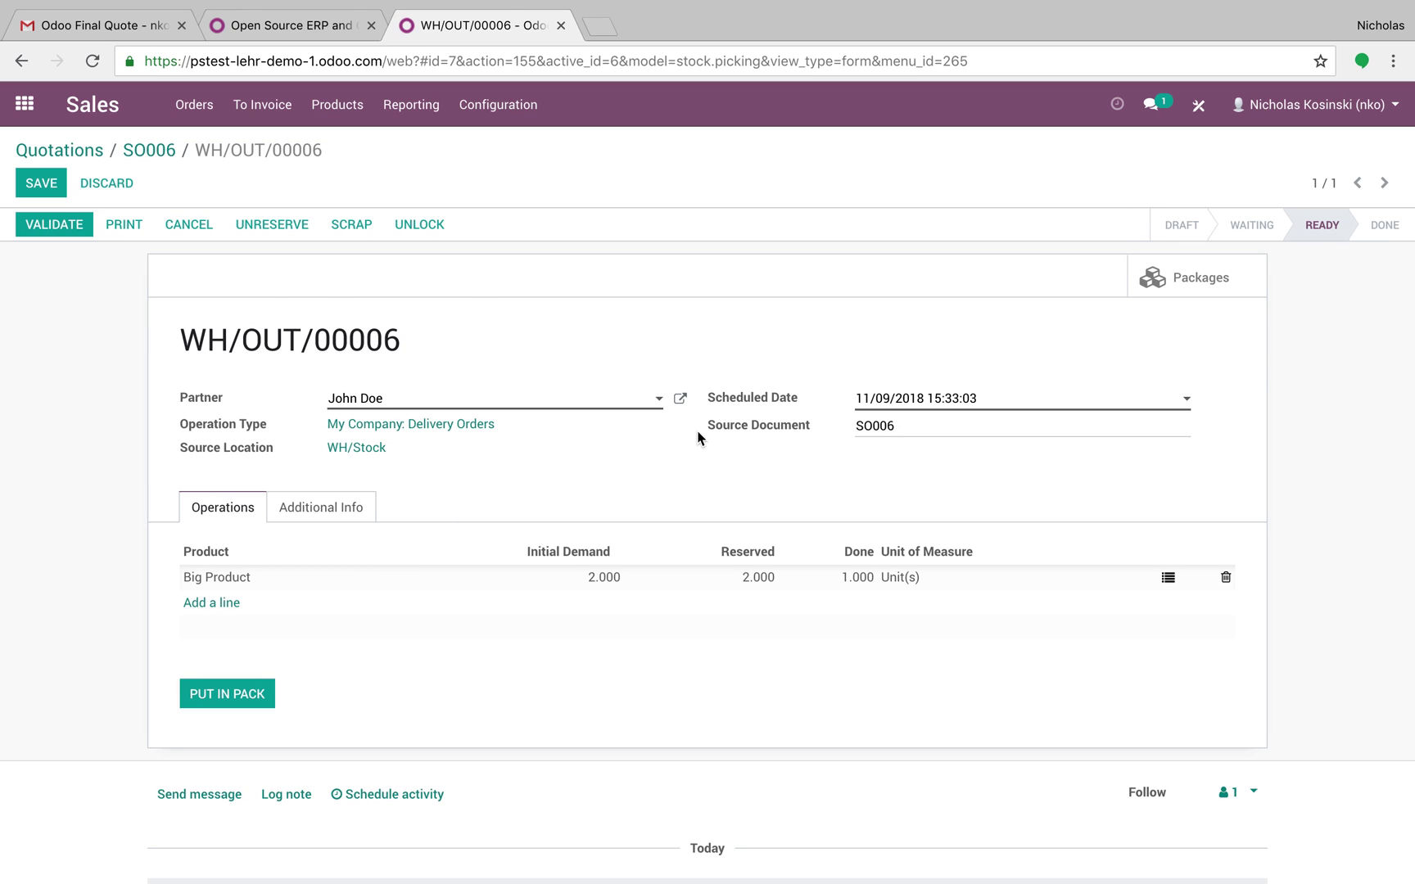
{"action": "left_click", "coordinate": [1196, 281]}
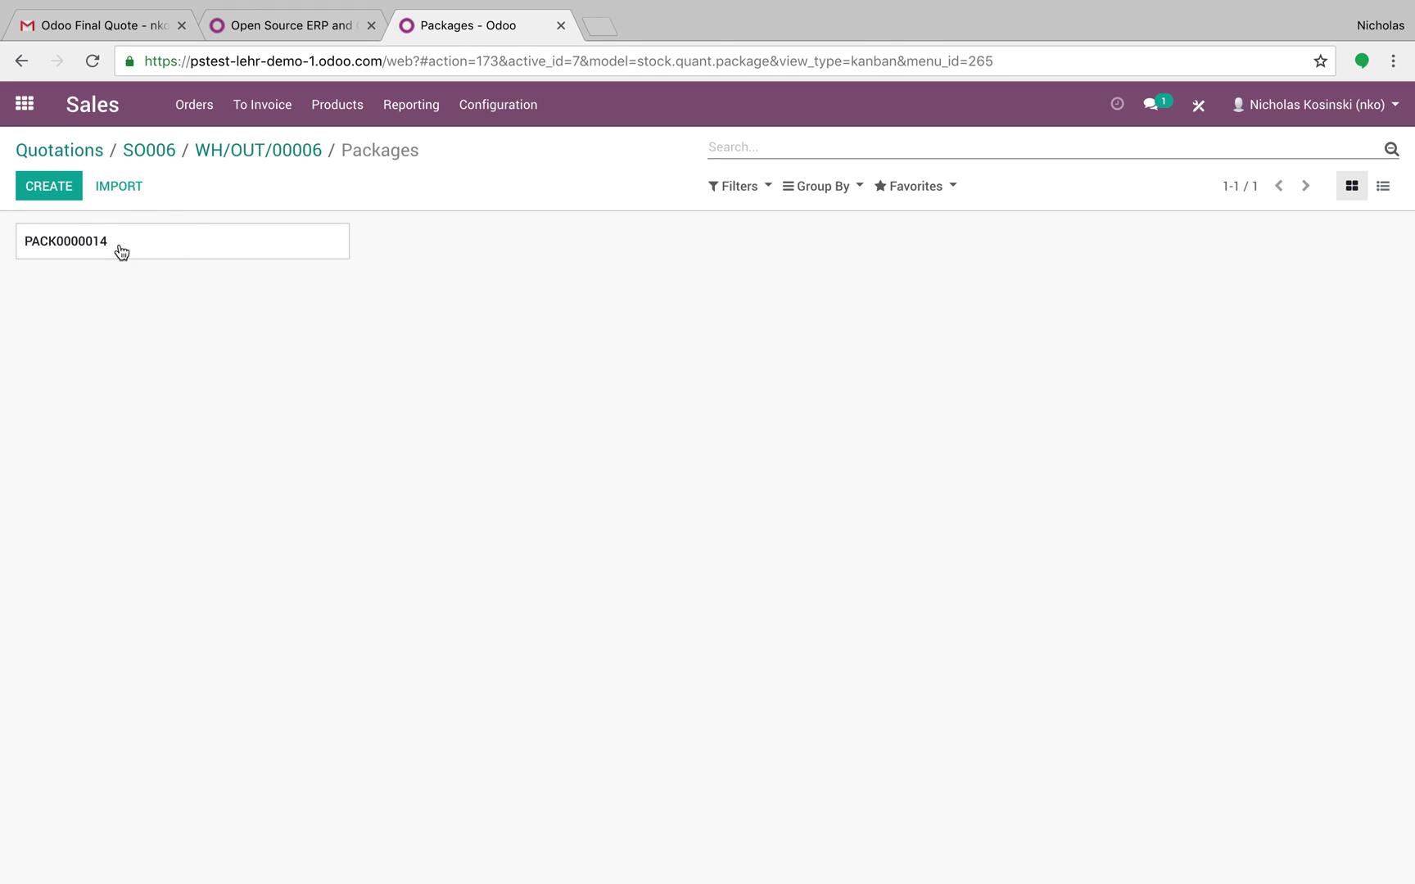
{"action": "left_click", "coordinate": [265, 162]}
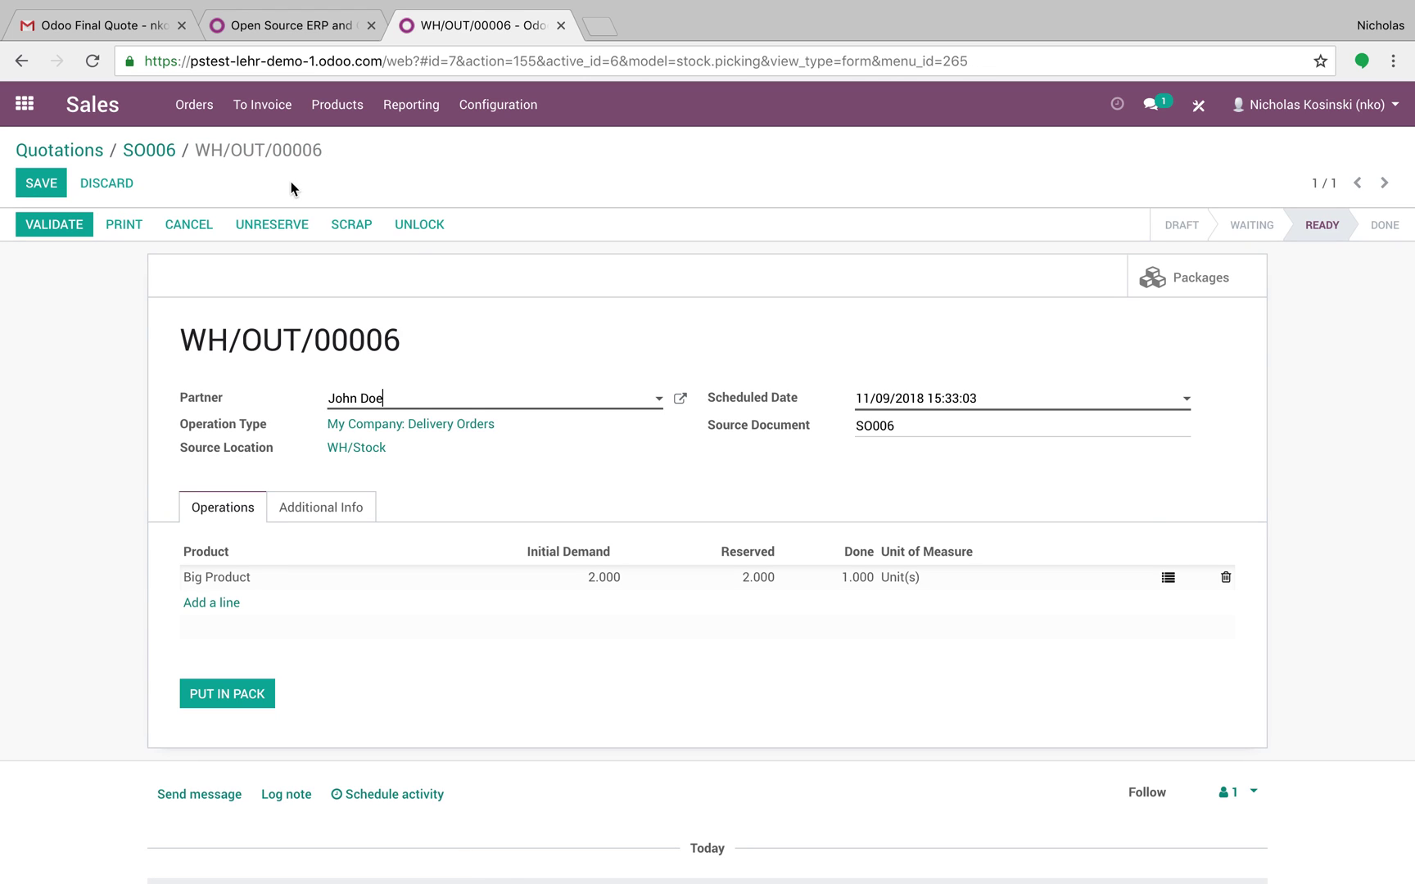
- In Big Product's detailed operations, create a destination package of type BIG BIG BIG PACKAGE
{"action": "left_click", "coordinate": [1168, 576]}
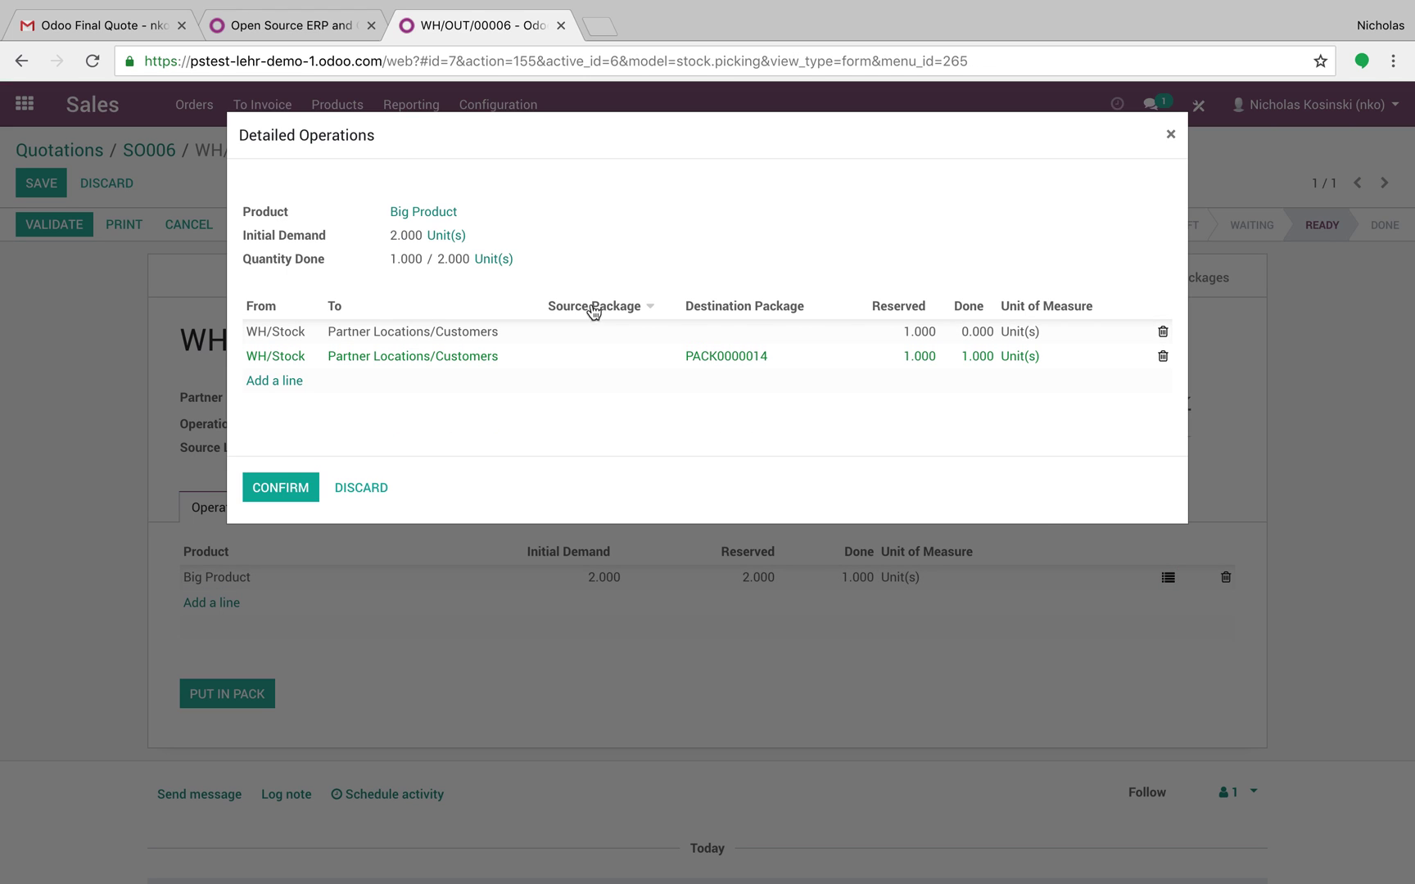
{"action": "left_click", "coordinate": [762, 332]}
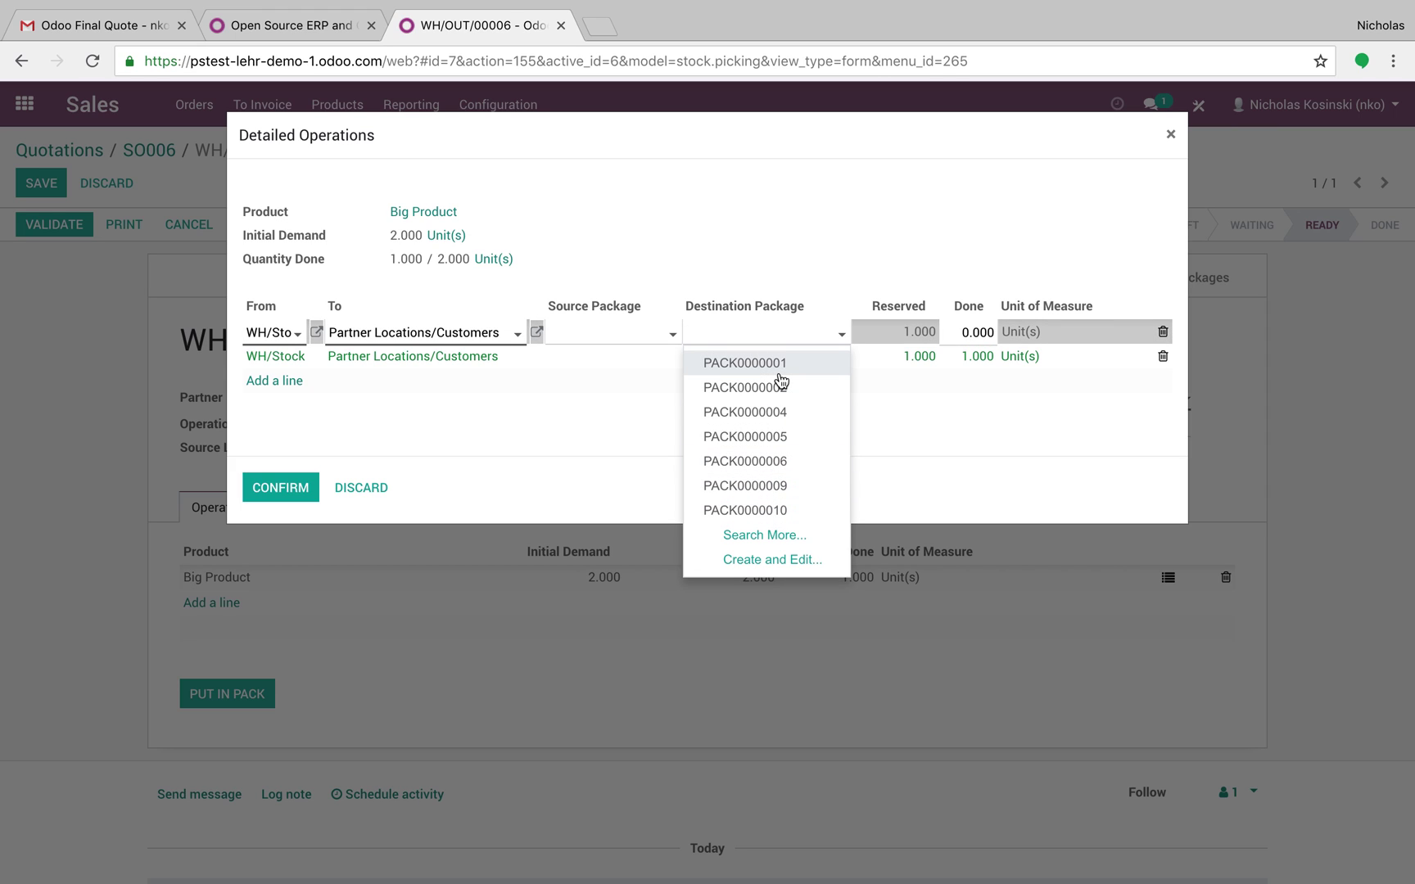
{"action": "left_click", "coordinate": [791, 561]}
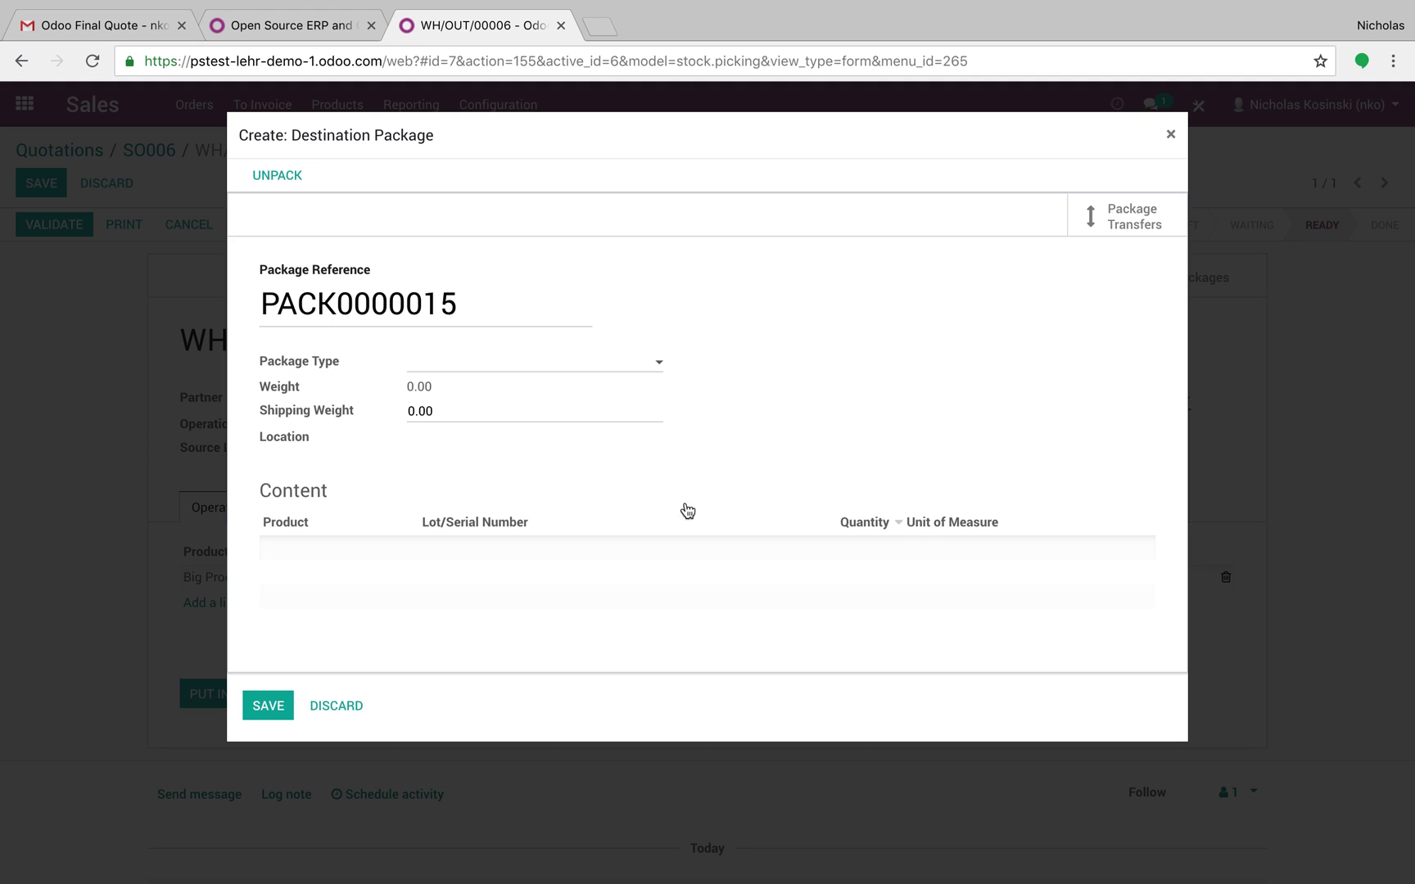
{"action": "left_click", "coordinate": [428, 366]}
{"action": "type", "text": "big big"}
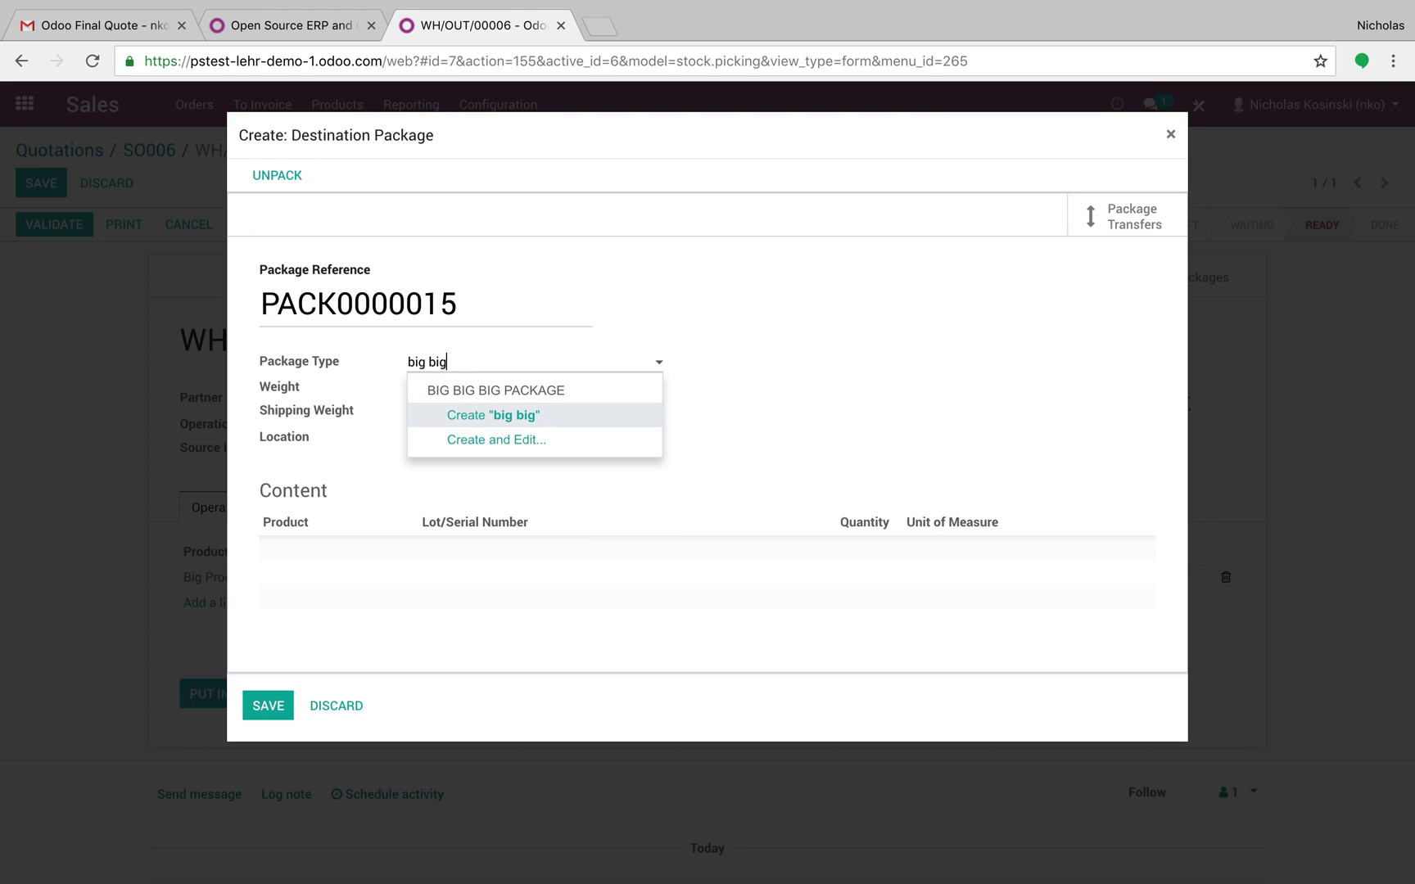
{"action": "key", "text": "Down"}
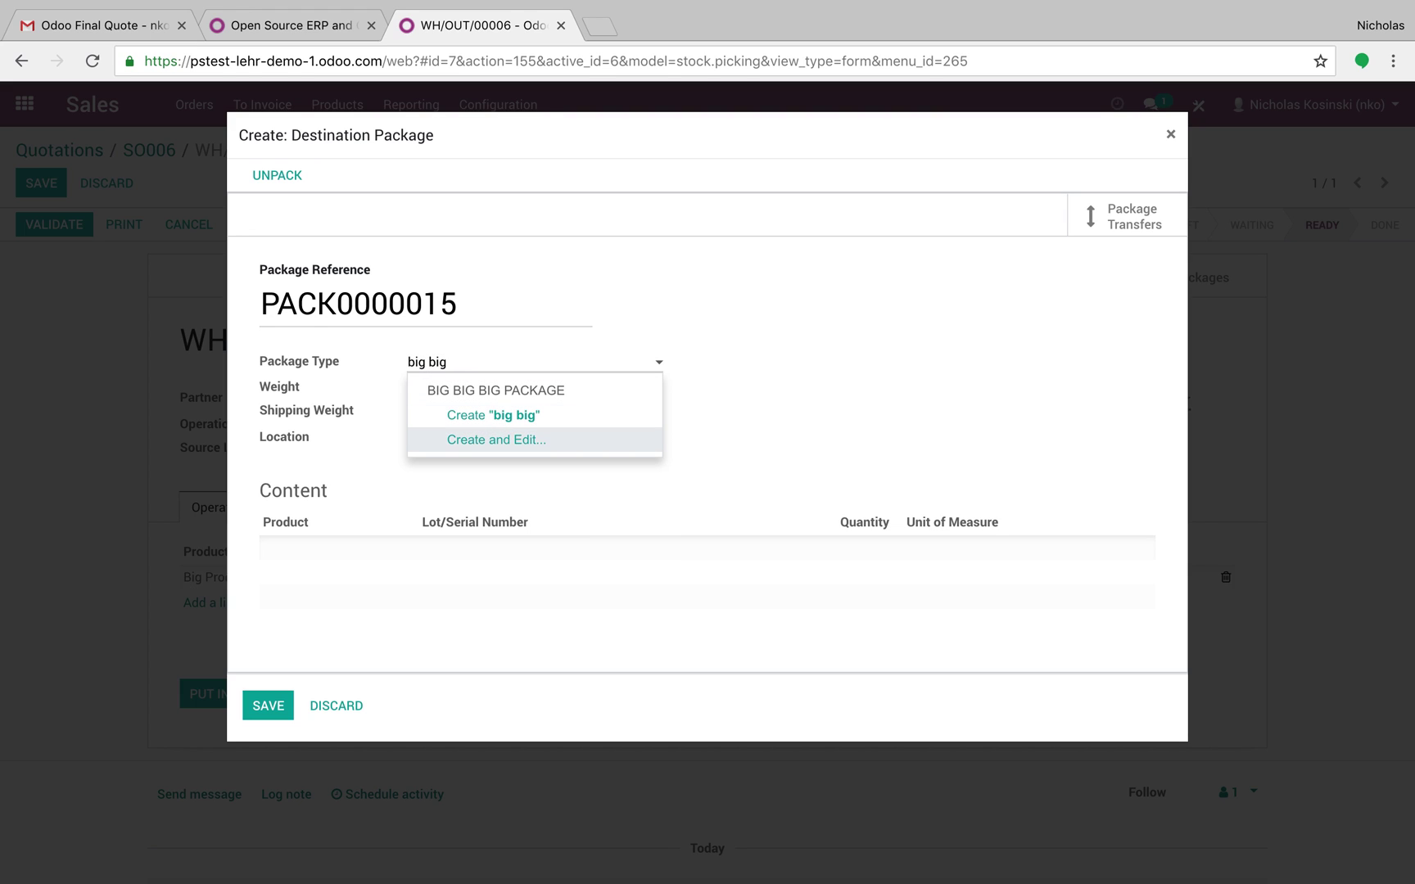
{"action": "key", "text": "Up"}
{"action": "key", "text": "Up"}
{"action": "key", "text": "Return"}
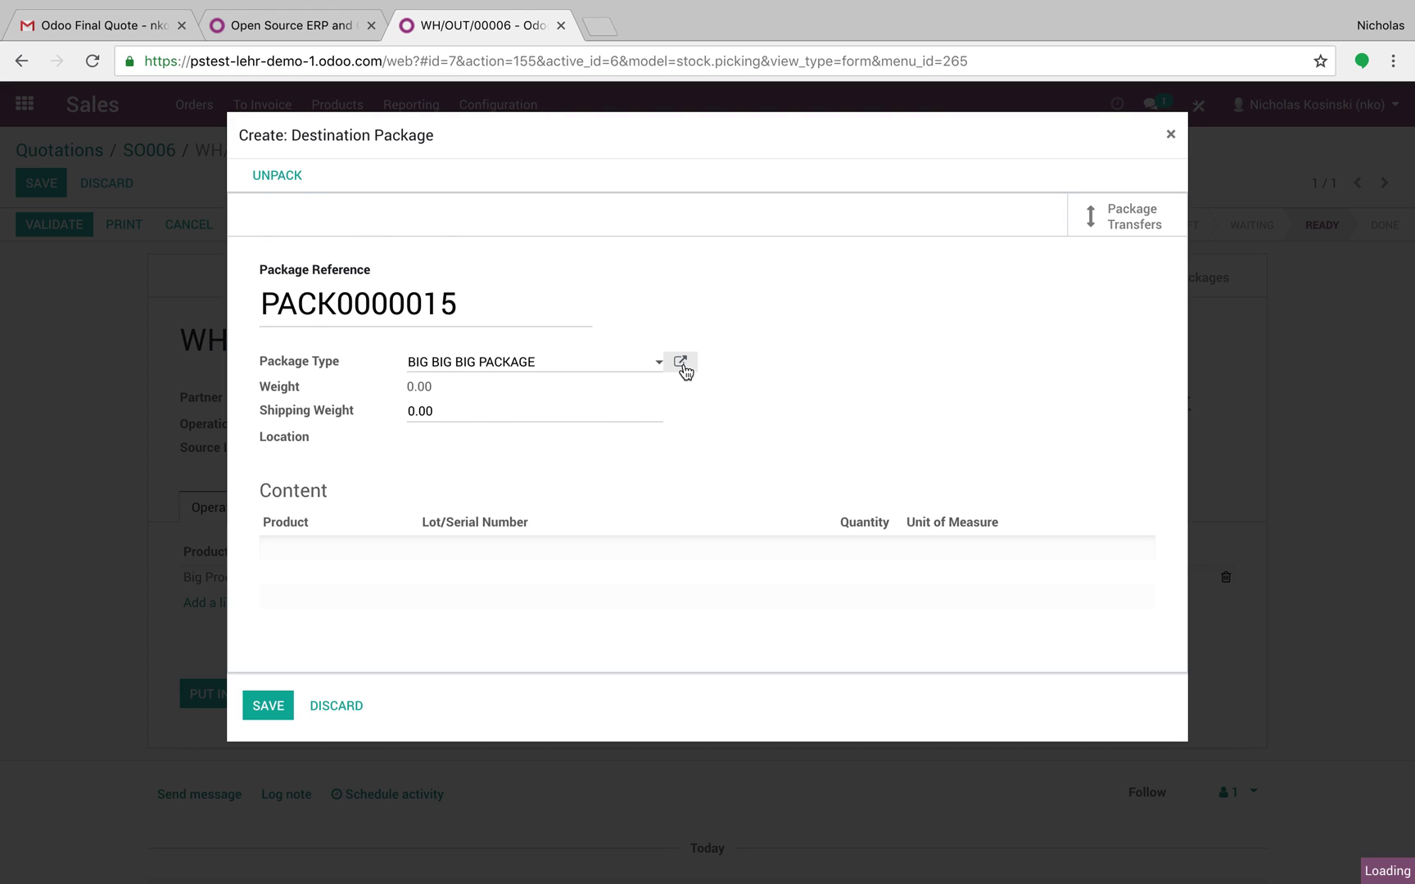
- Give the new package PACK0000015 a shipping weight of 3 and save it
{"action": "left_click", "coordinate": [680, 362]}
{"action": "left_click", "coordinate": [270, 521]}
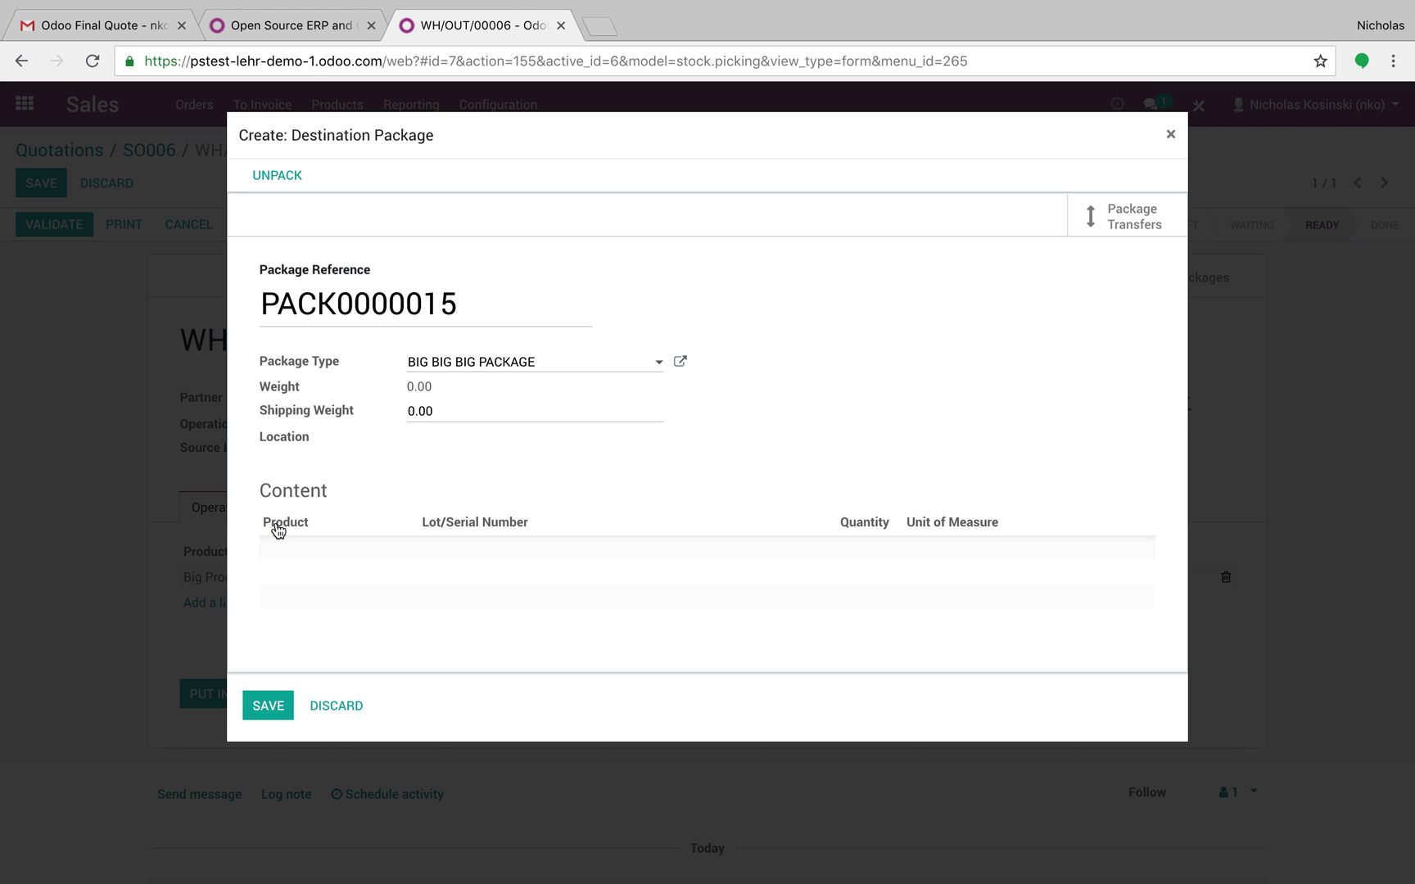
{"action": "left_click_drag", "start_coordinate": [459, 411], "coordinate": [354, 419]}
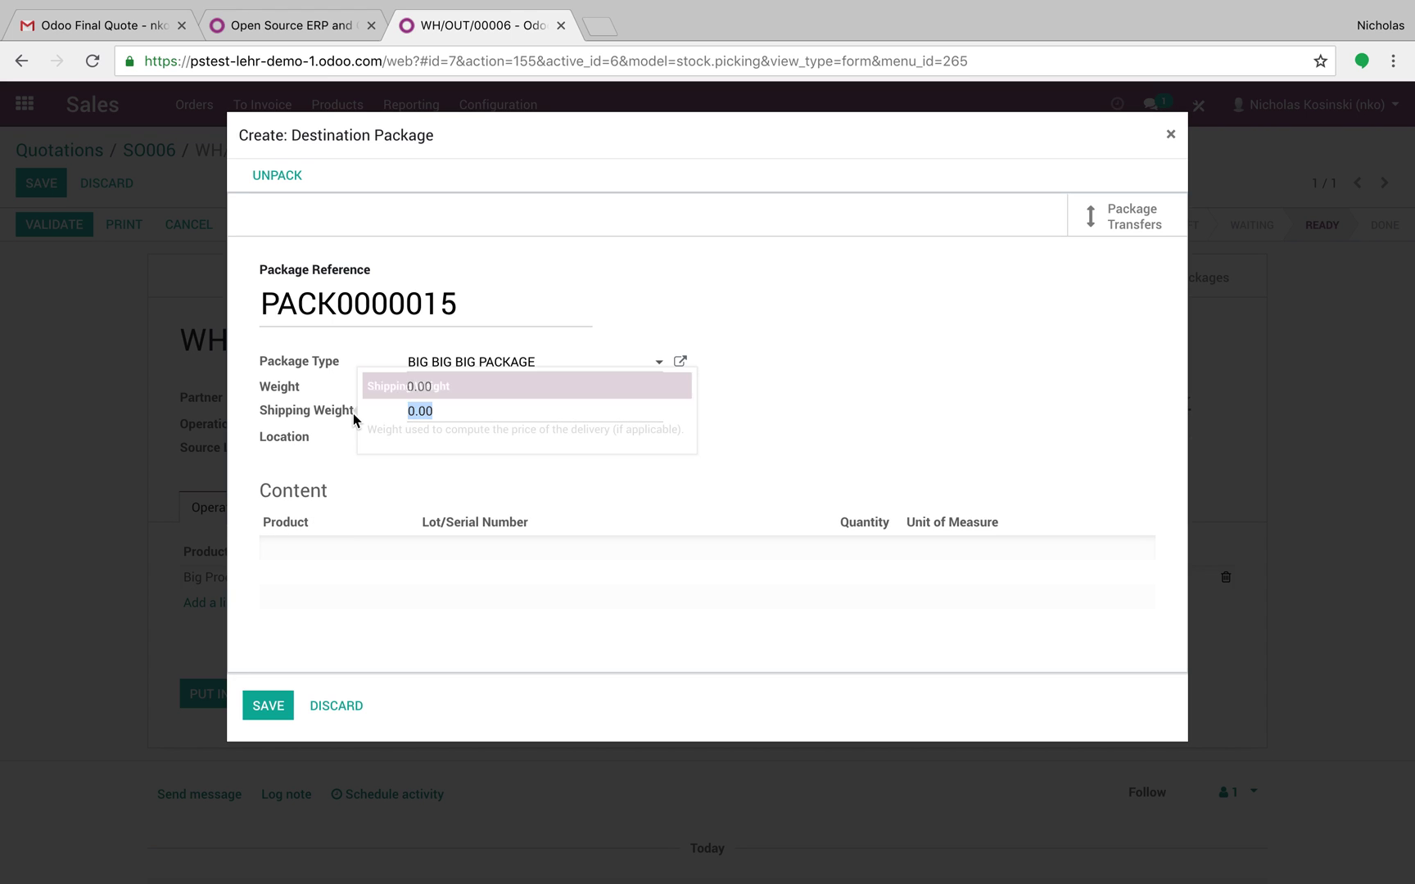
{"action": "type", "text": "3"}
{"action": "left_click", "coordinate": [268, 705]}
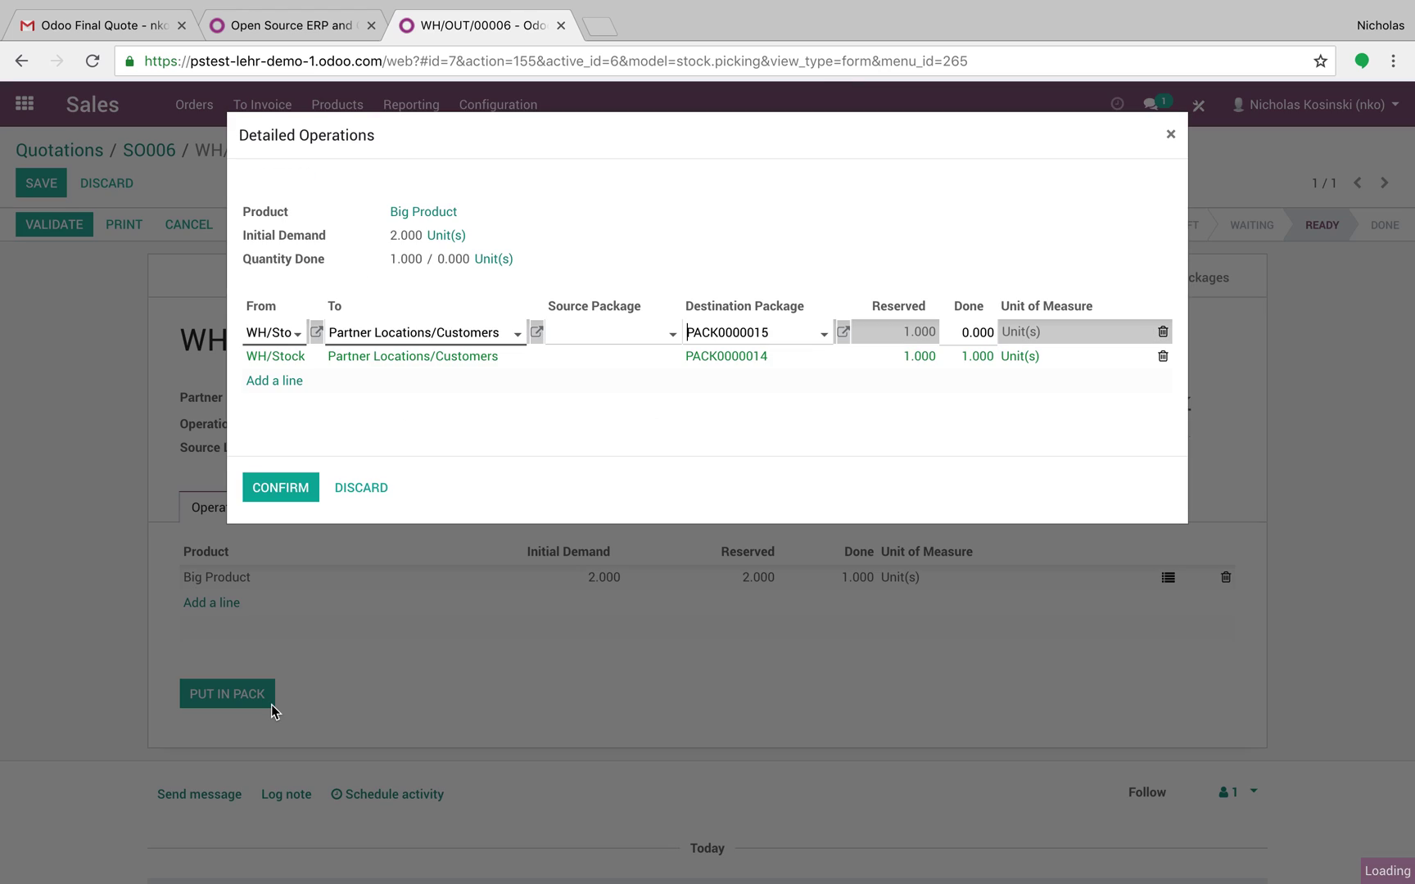
- Set the line's done quantity to 1, confirm the operations and save the delivery
{"action": "key", "text": "Tab"}
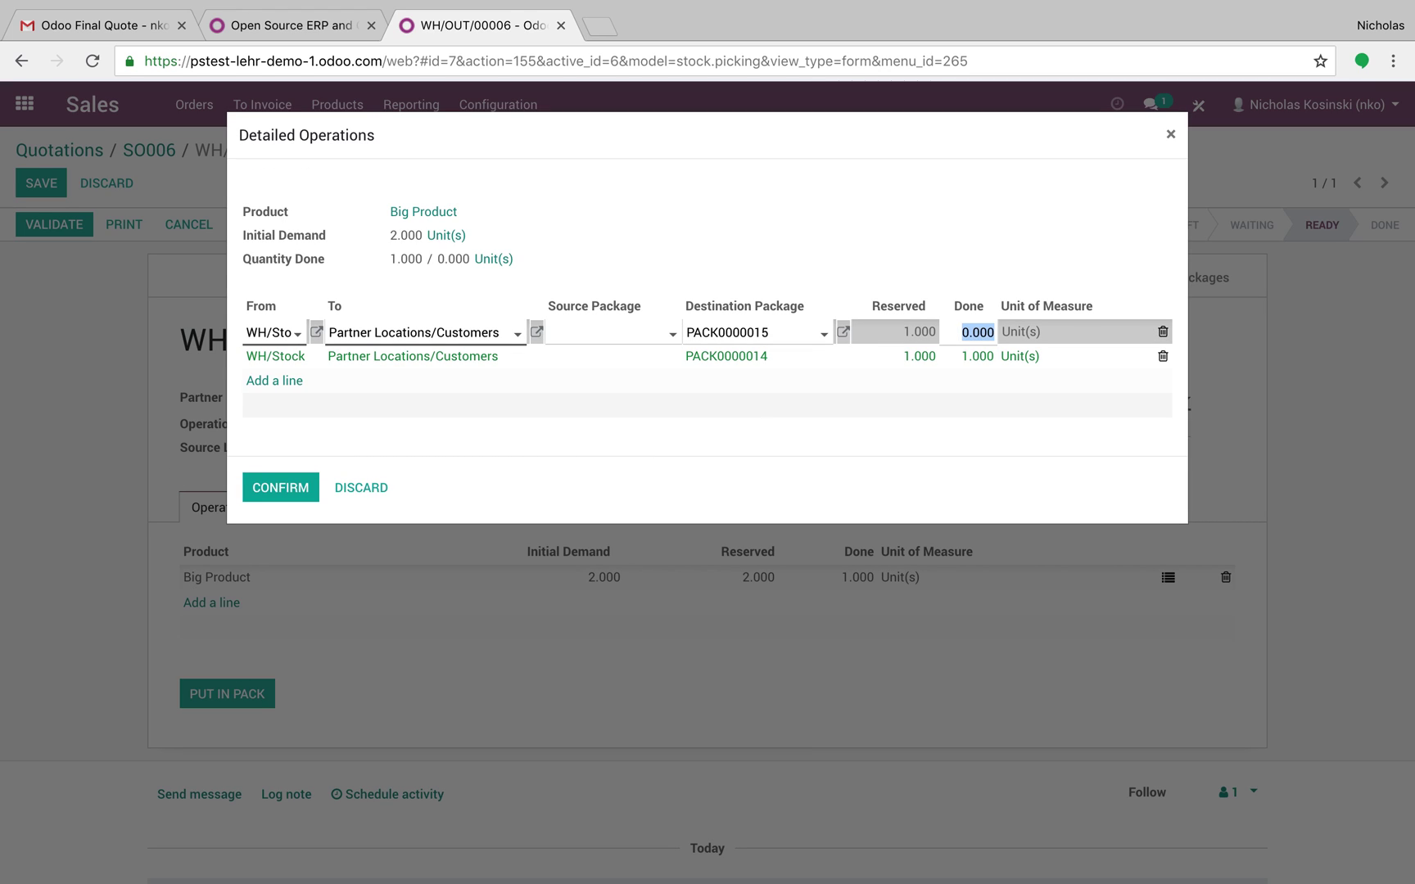
{"action": "type", "text": "1"}
{"action": "left_click", "coordinate": [843, 567]}
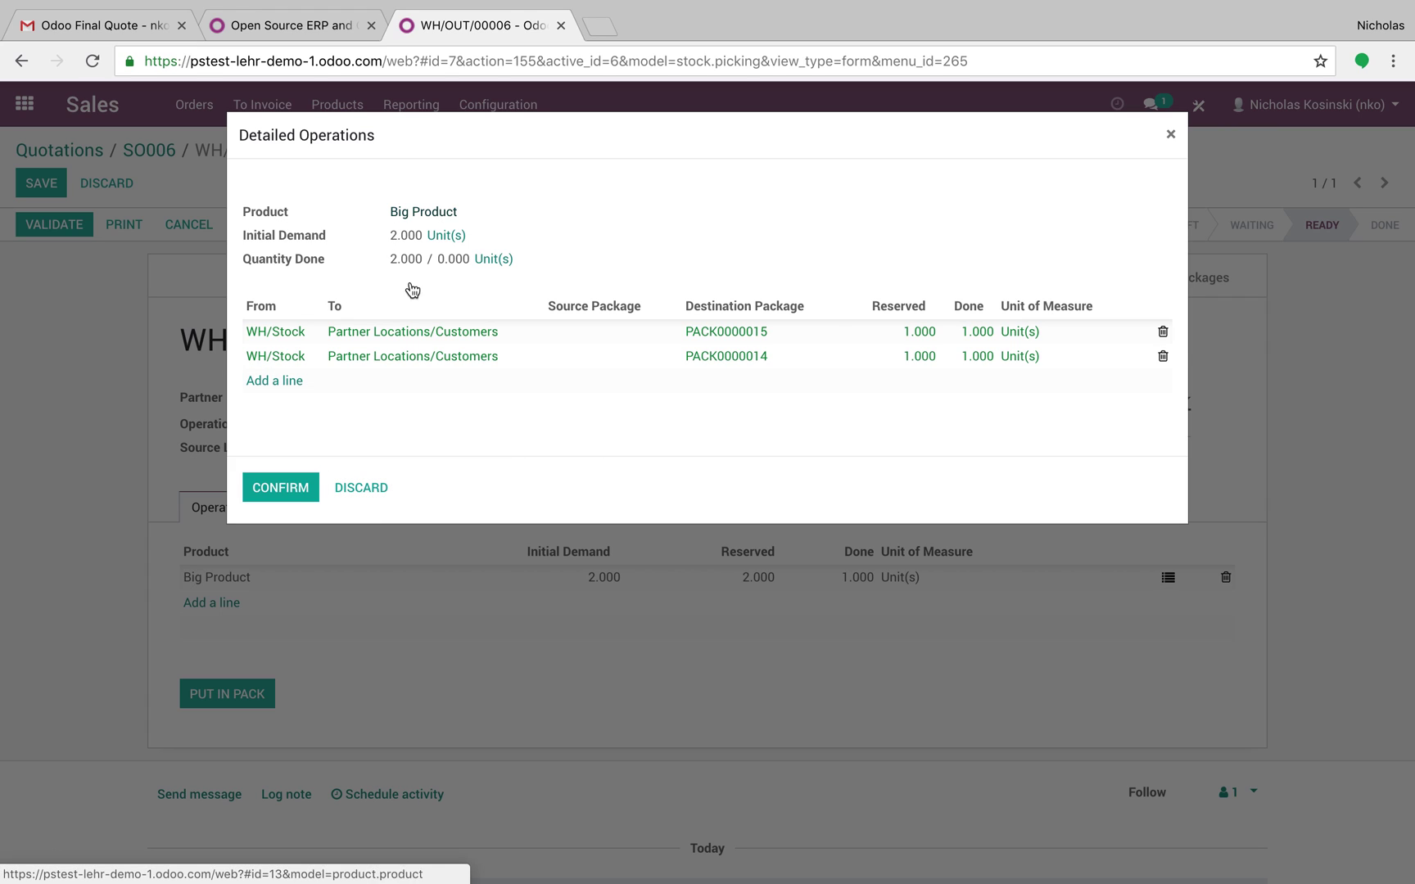
{"action": "left_click", "coordinate": [288, 491]}
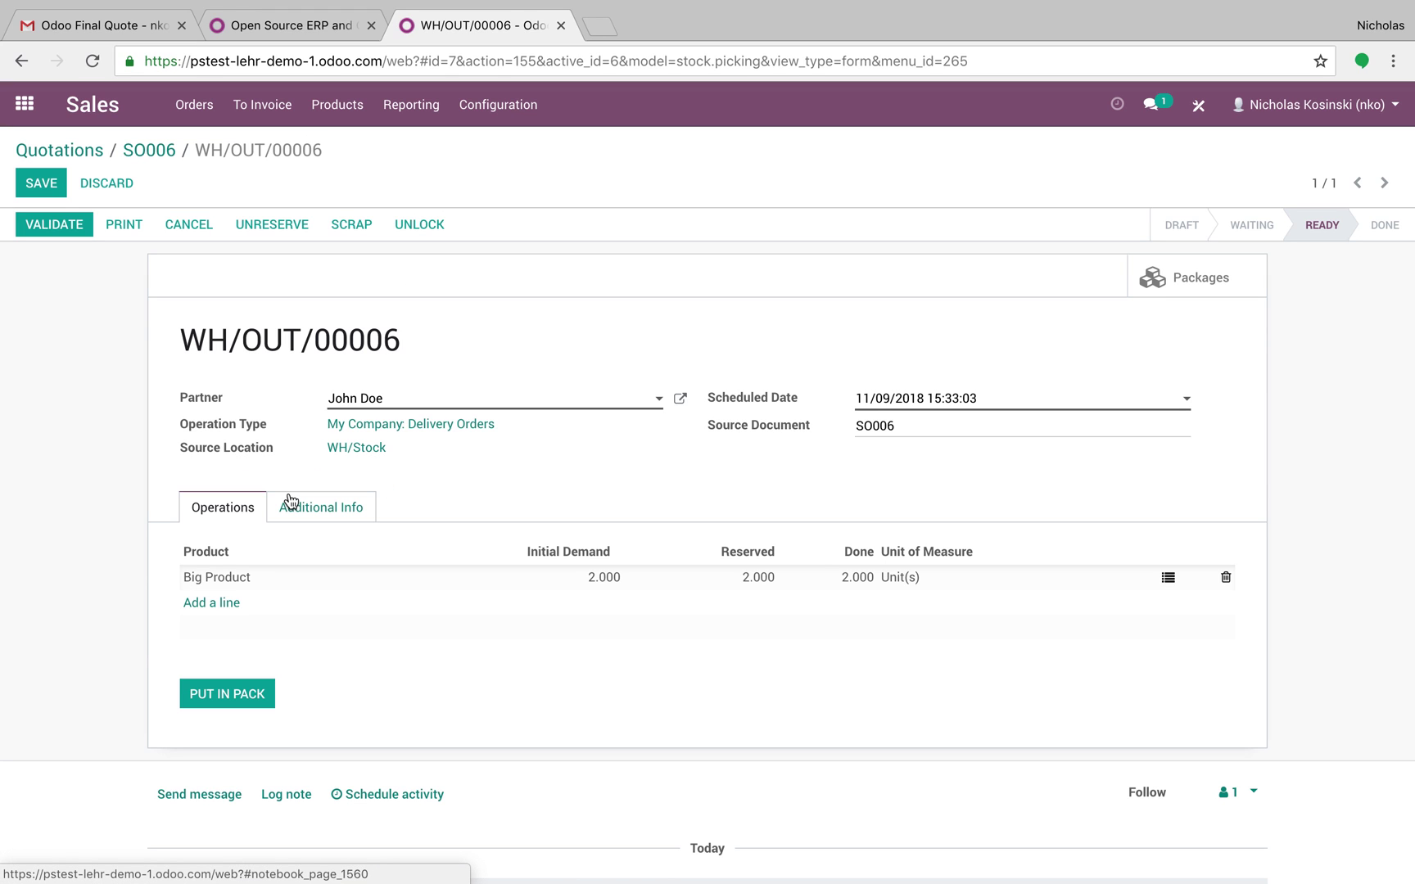
{"action": "left_click", "coordinate": [41, 185]}
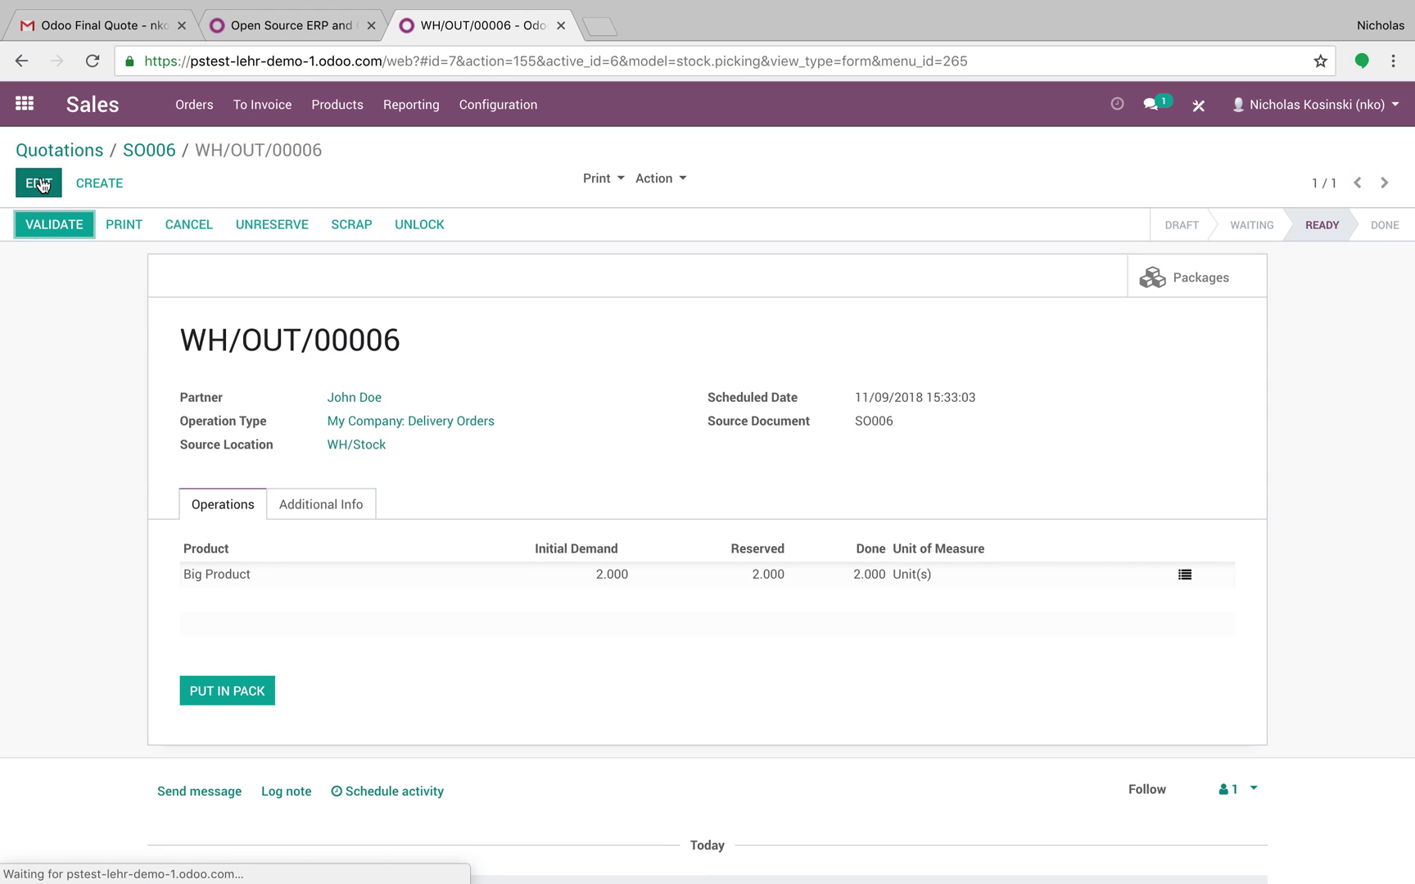
{"action": "left_click", "coordinate": [129, 154]}
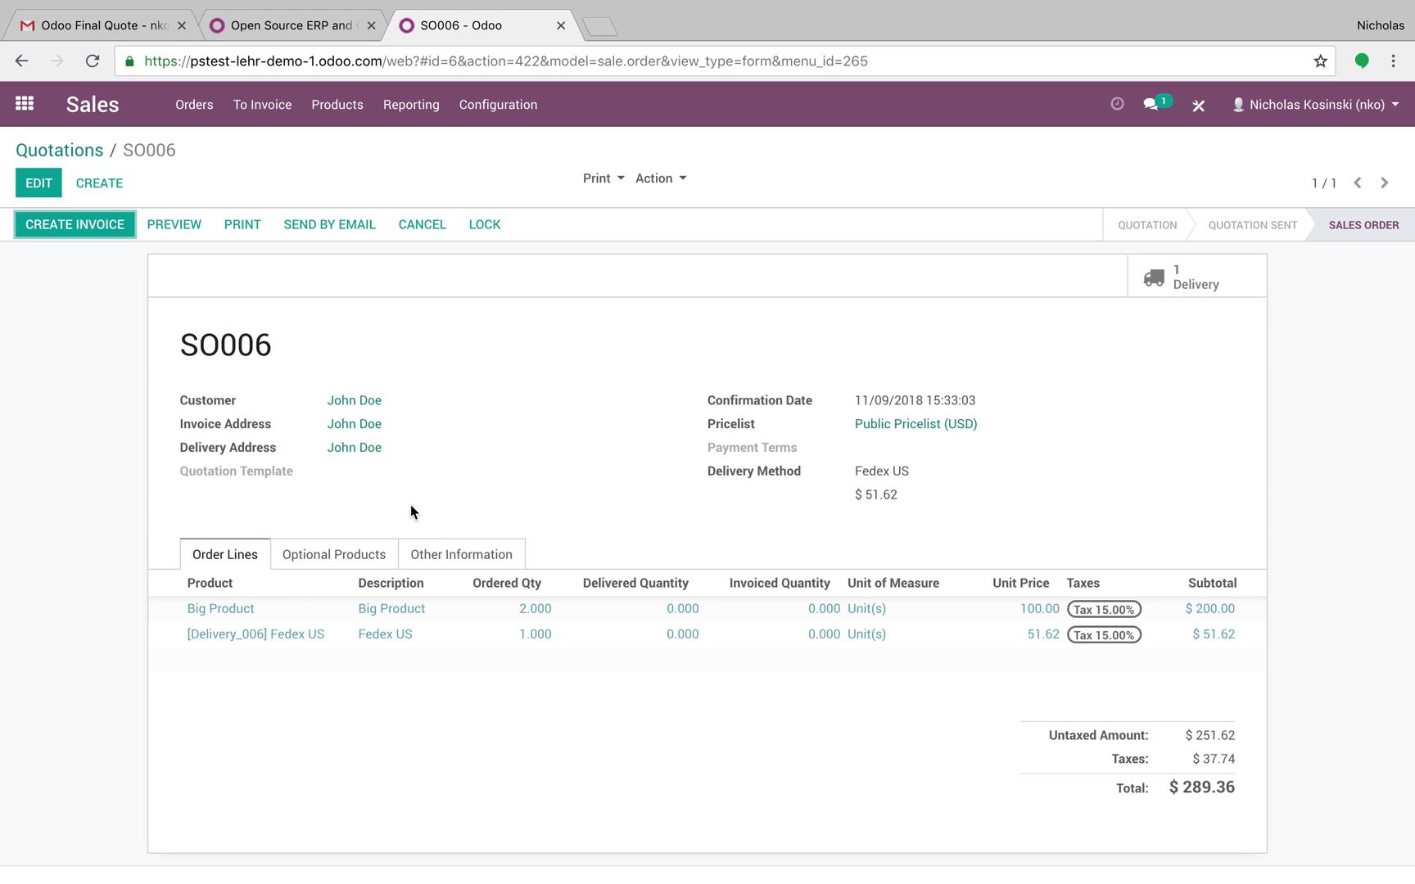
{"action": "left_click", "coordinate": [446, 556]}
{"action": "scroll", "coordinate": [448, 560], "scroll_direction": "down", "scroll_amount": 2}
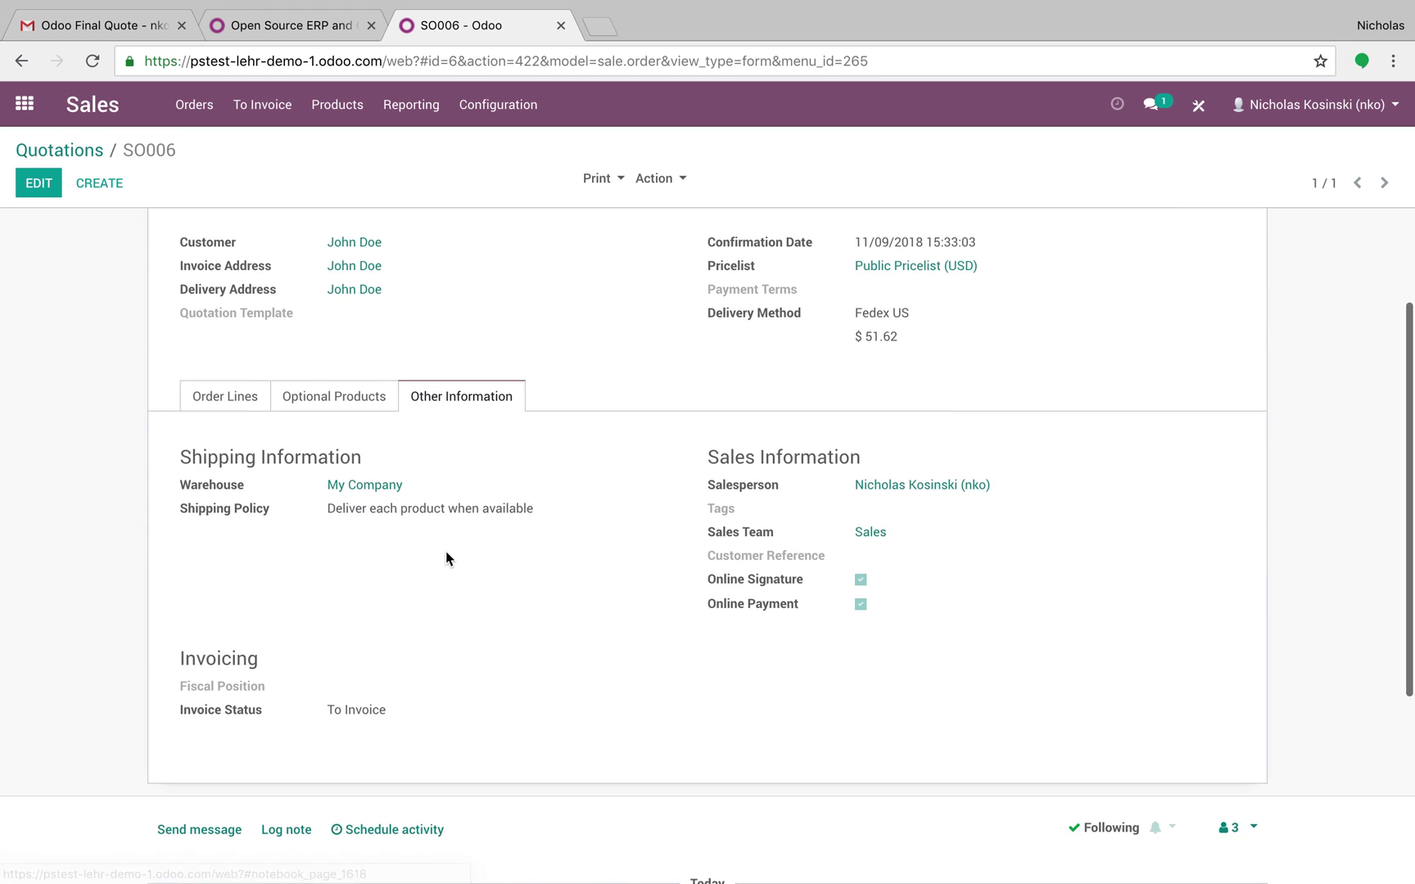
{"action": "scroll", "coordinate": [445, 559], "scroll_direction": "up", "scroll_amount": 2}
{"action": "left_click", "coordinate": [366, 547]}
{"action": "left_click", "coordinate": [267, 548]}
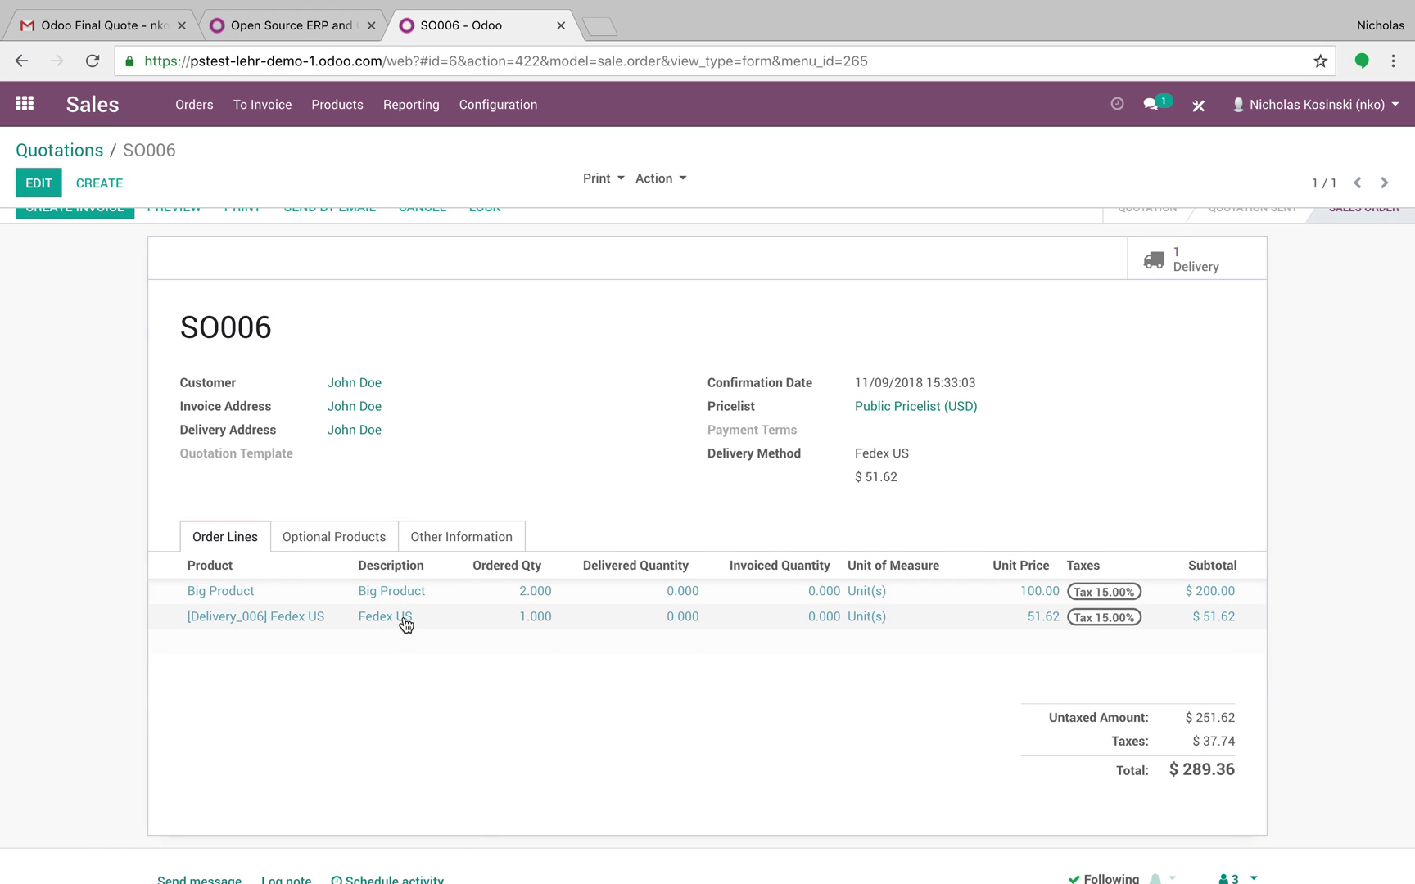
{"action": "left_click", "coordinate": [227, 590]}
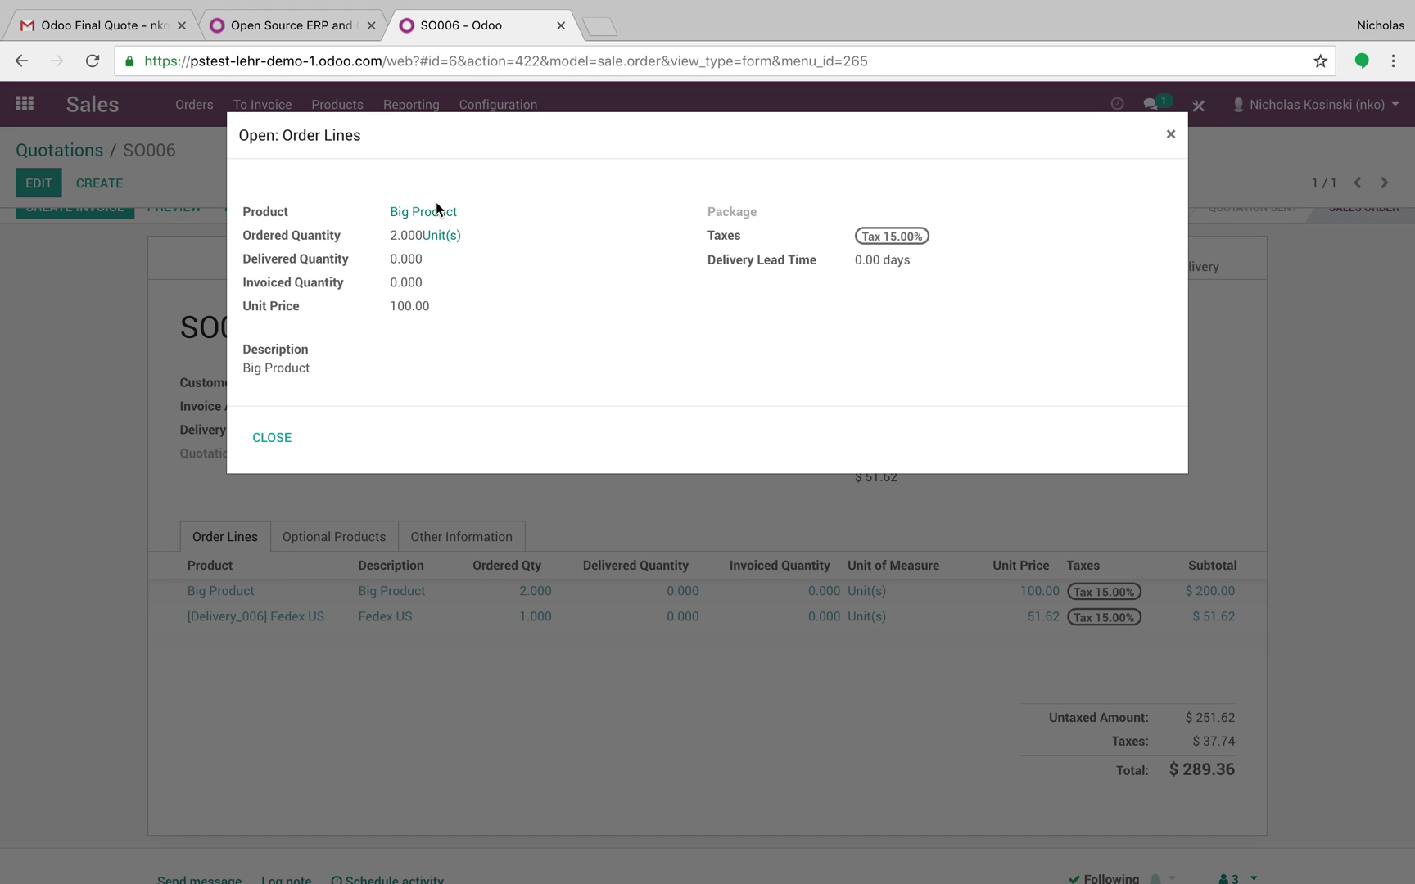
{"action": "left_click", "coordinate": [431, 220]}
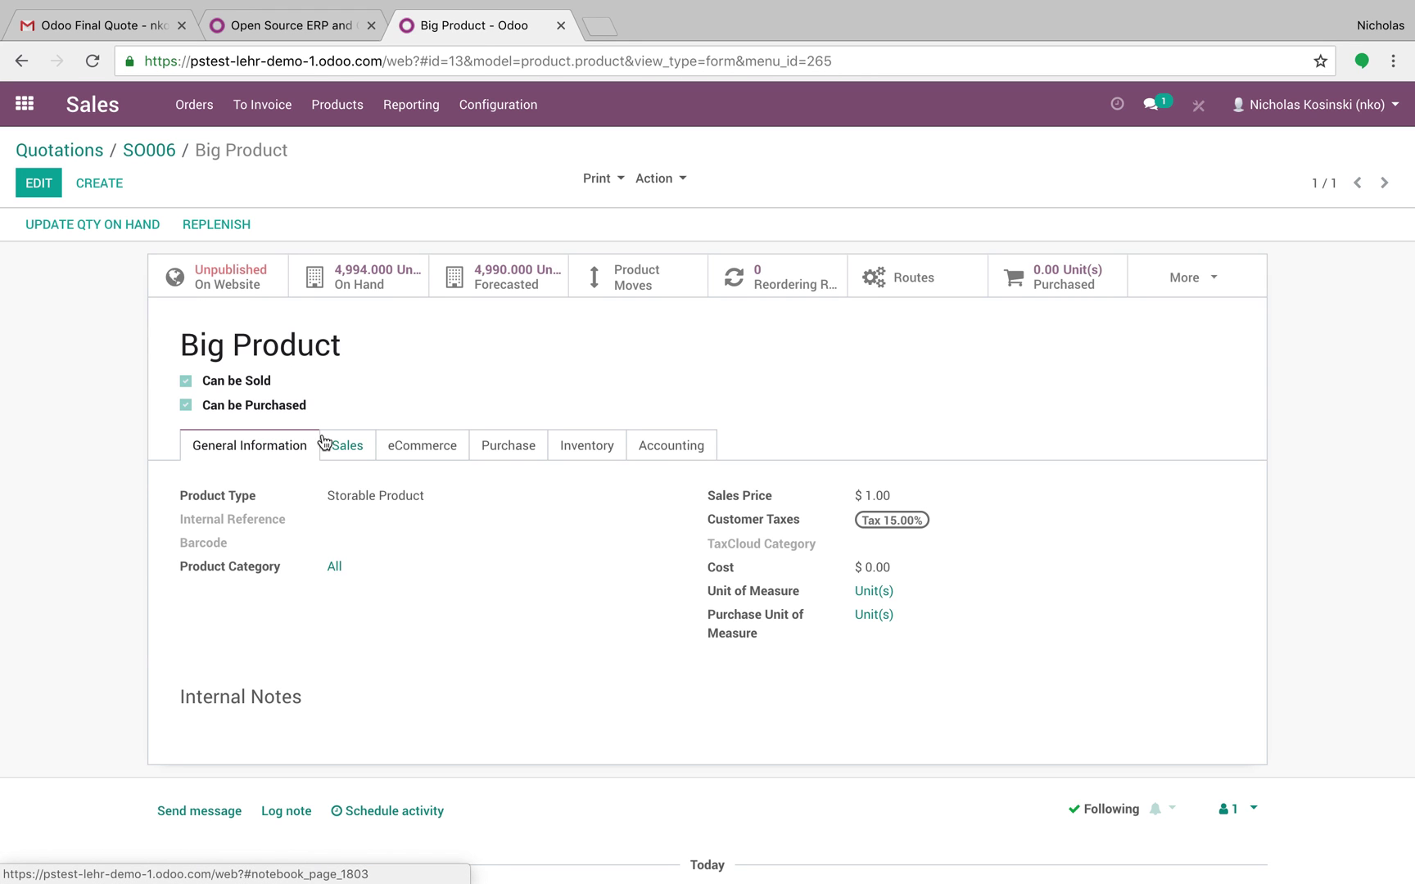
{"action": "left_click", "coordinate": [589, 455]}
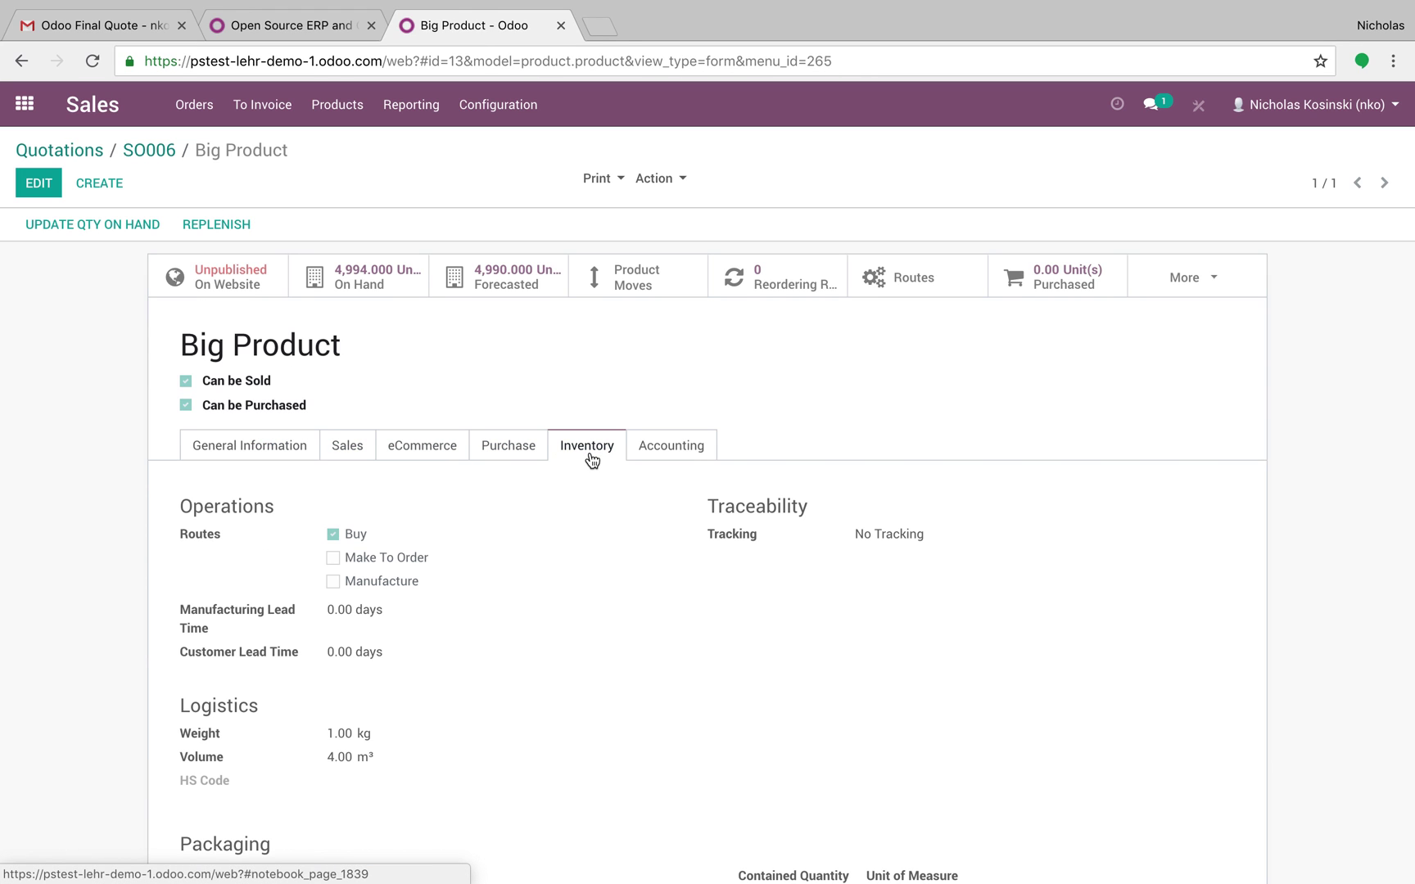
{"action": "left_click_drag", "start_coordinate": [318, 734], "coordinate": [394, 734]}
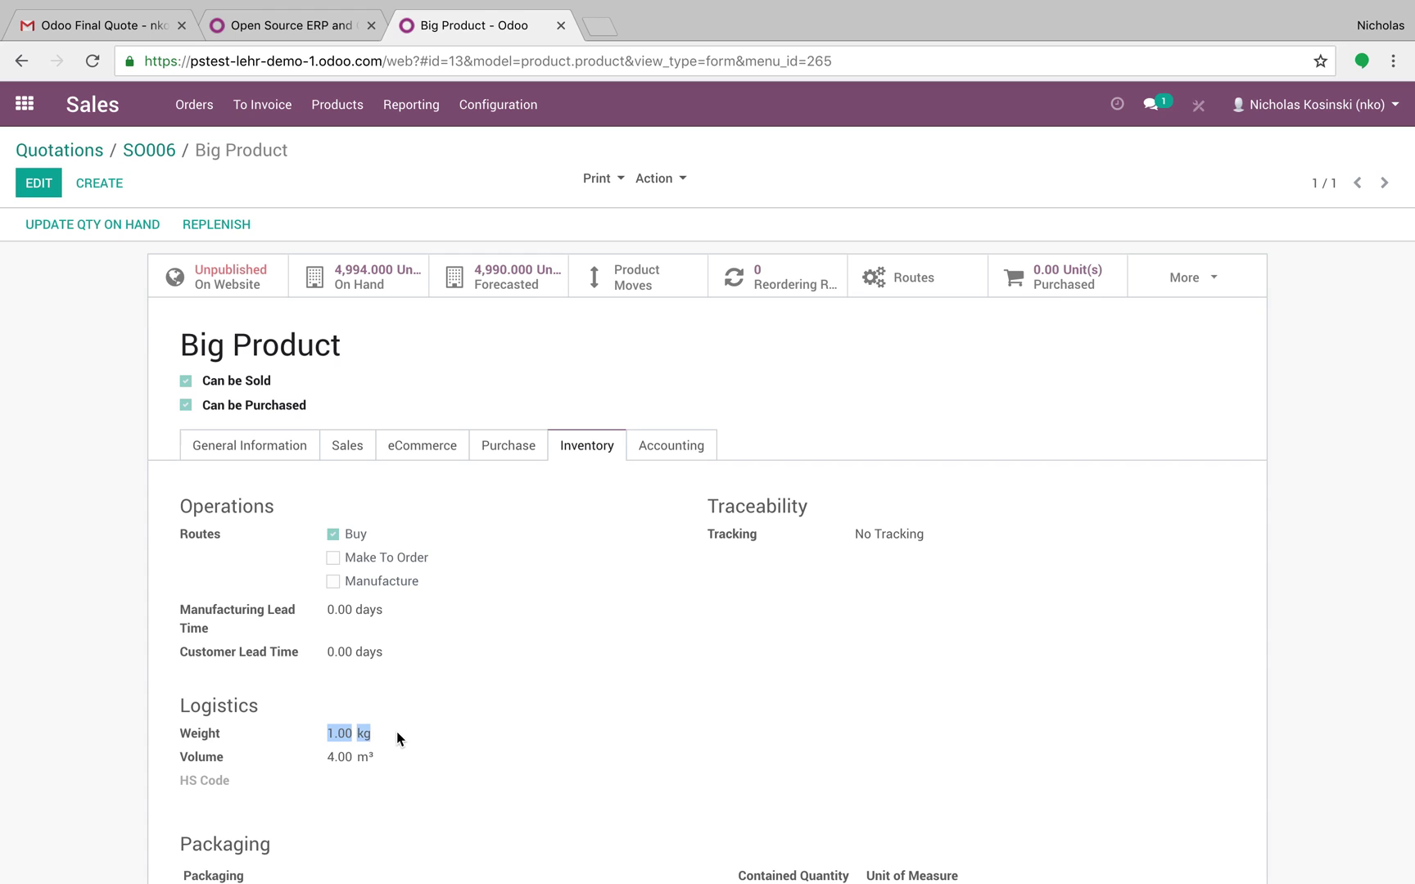
{"action": "left_click", "coordinate": [309, 453]}
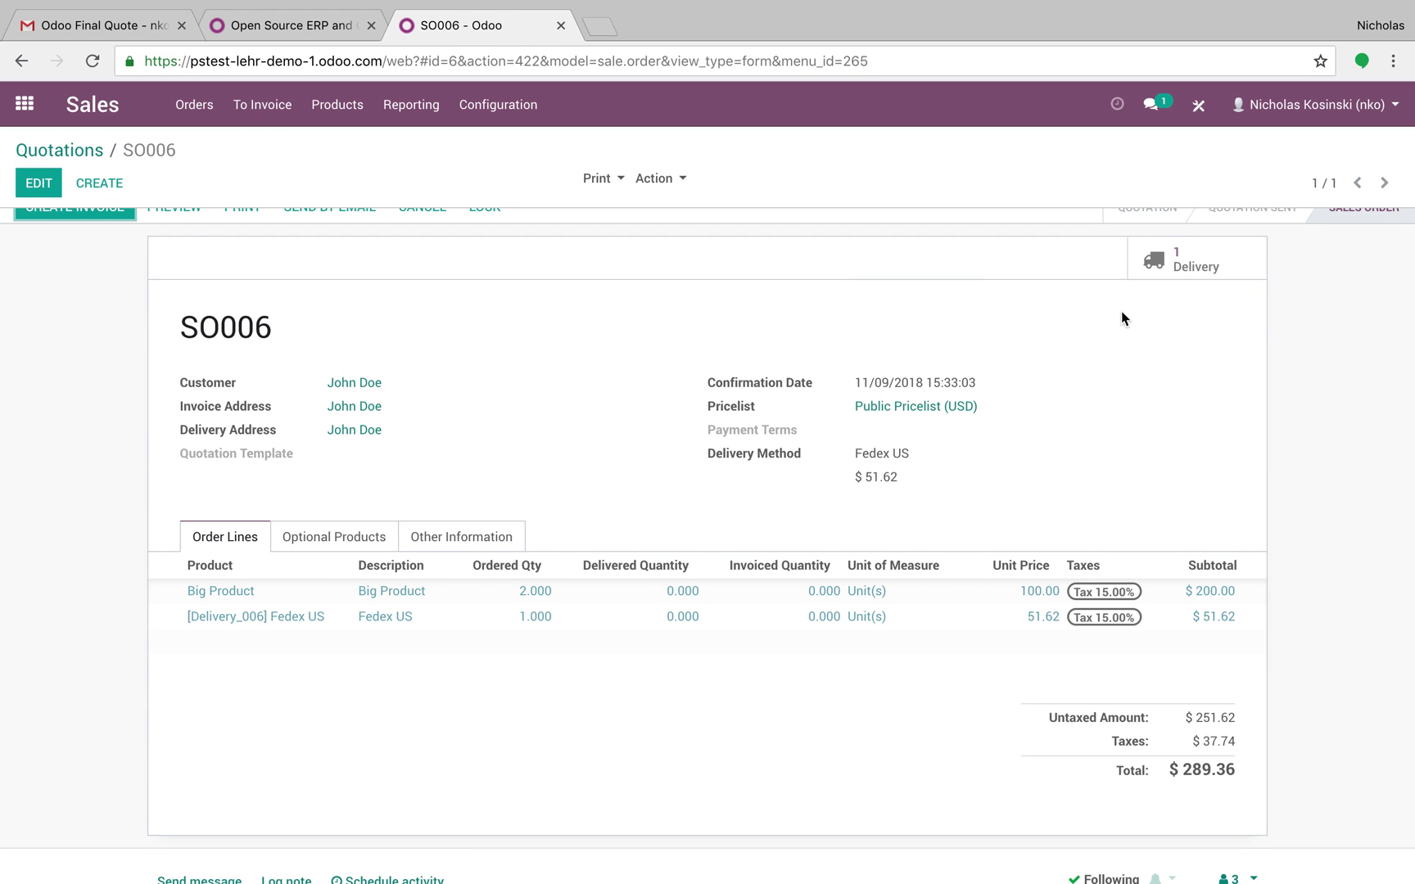
{"action": "left_click", "coordinate": [1175, 271]}
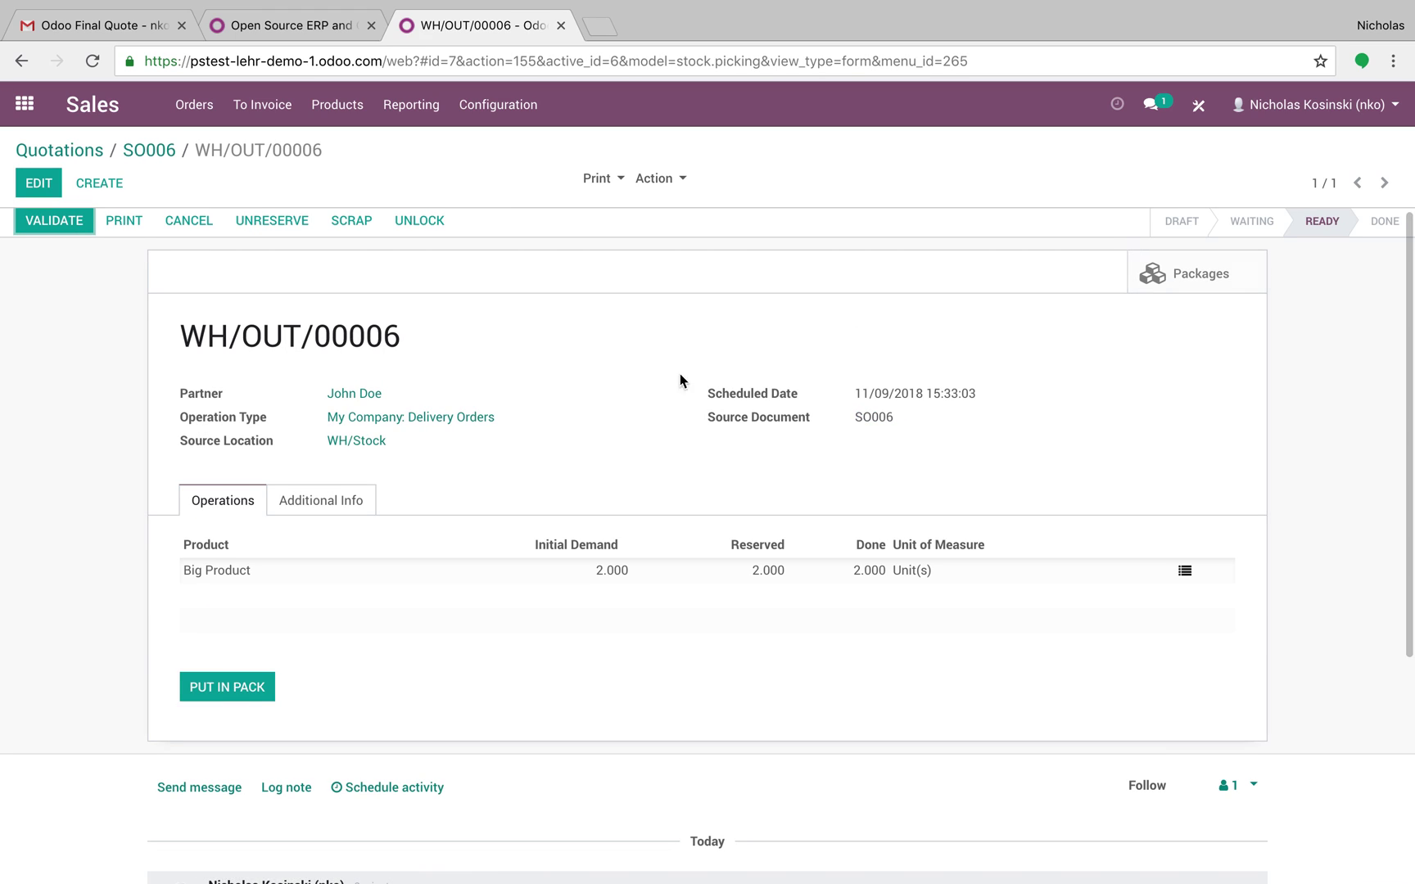
- Review packages PACK0000014 and PACK0000015 from the Packages list, then go back to WH/OUT/00006
{"action": "left_click", "coordinate": [319, 498]}
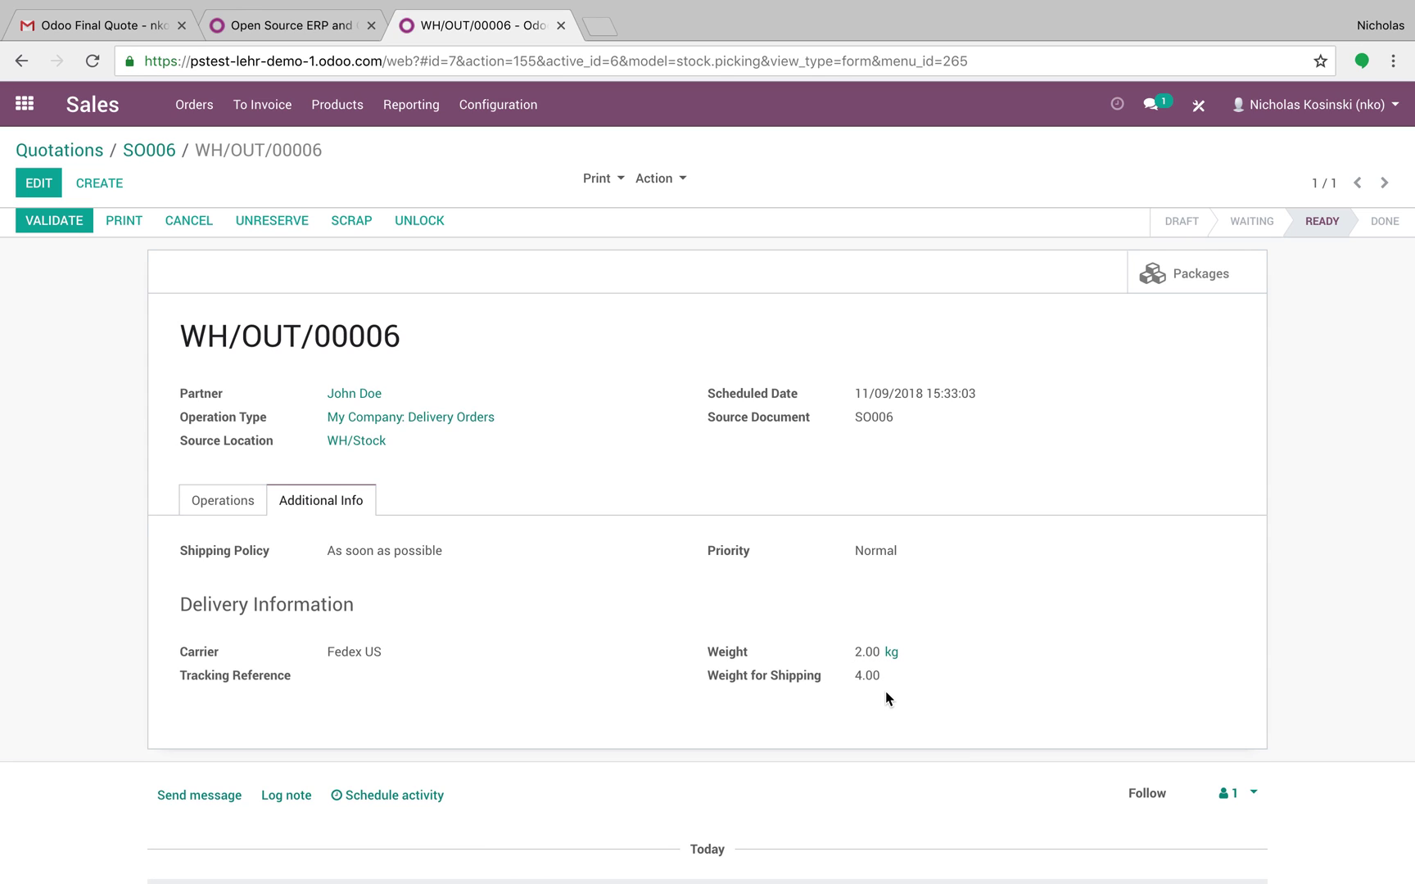
{"action": "left_click", "coordinate": [215, 509]}
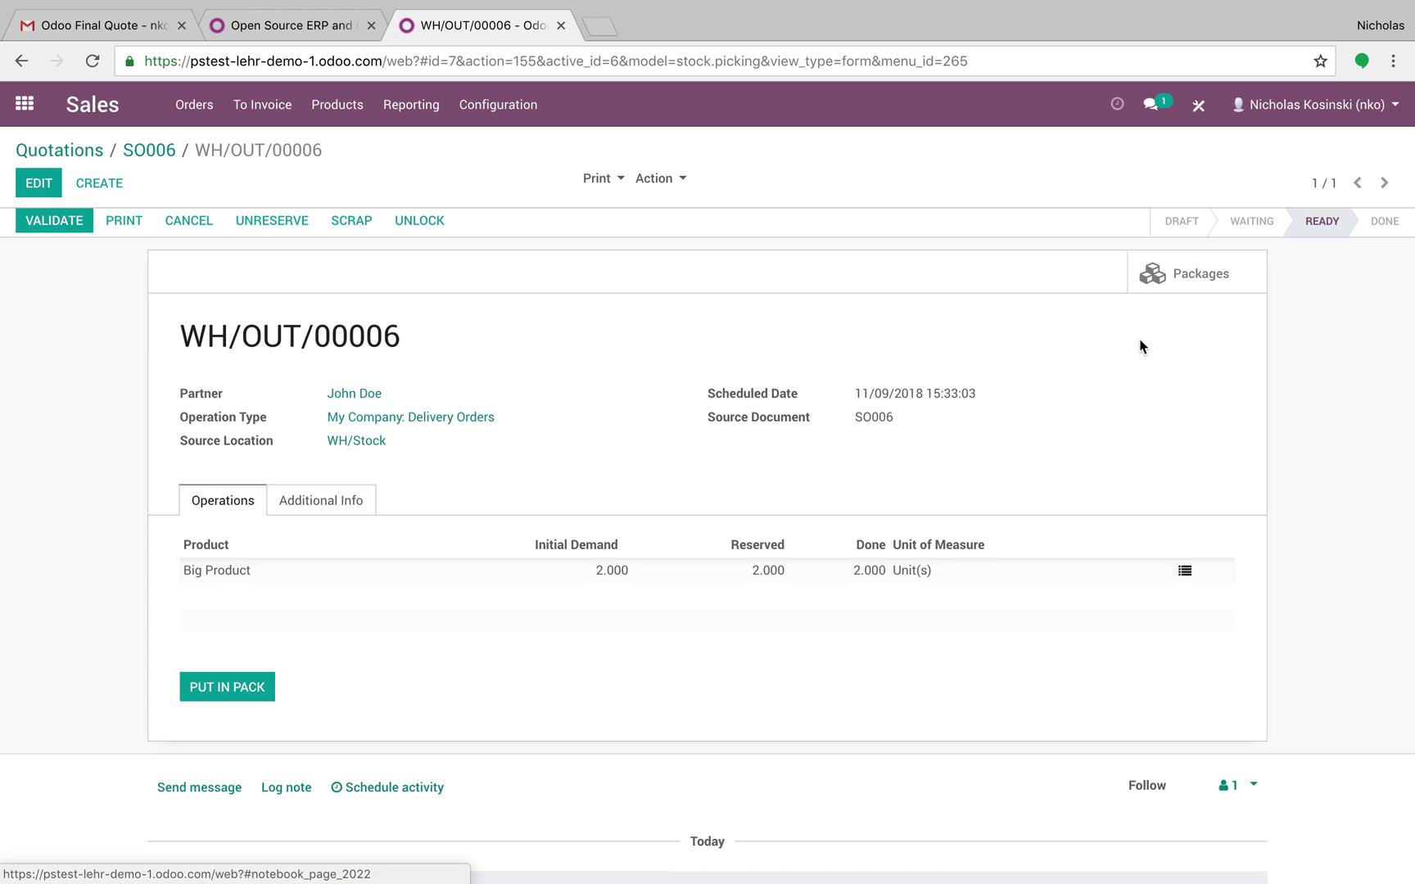
{"action": "left_click", "coordinate": [1191, 277]}
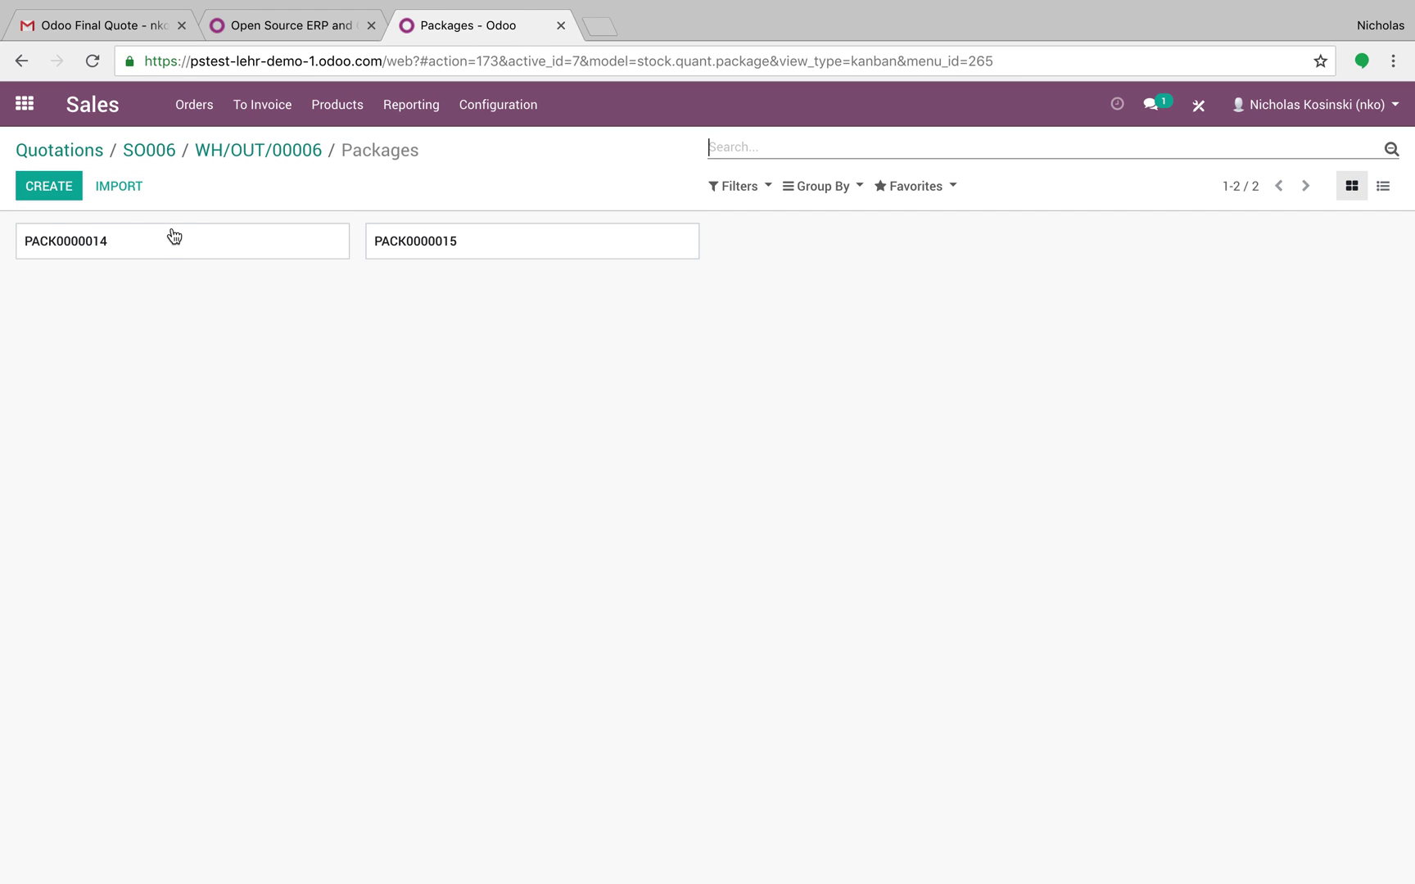
{"action": "left_click", "coordinate": [173, 235]}
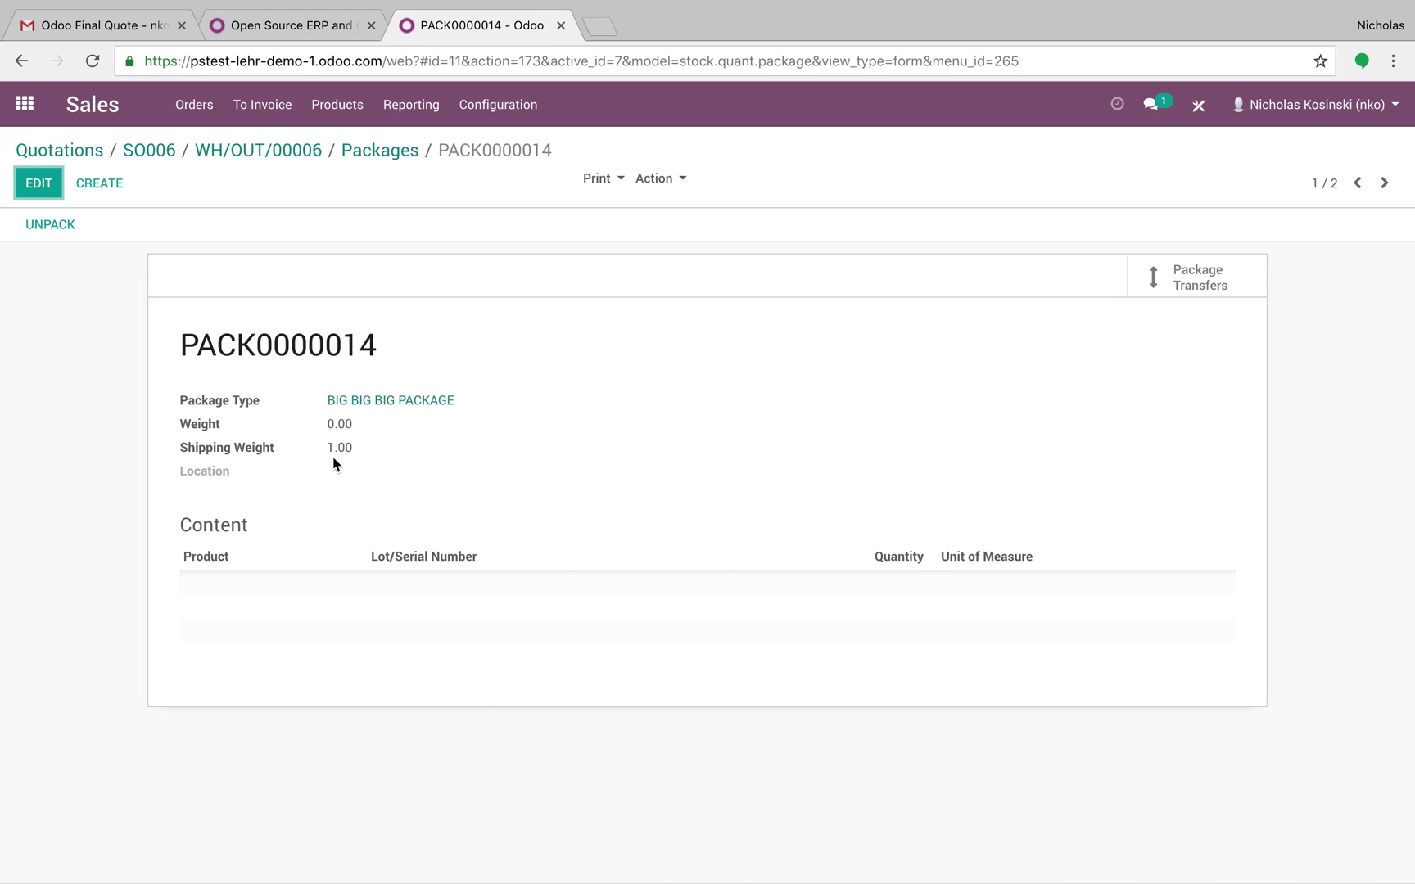
{"action": "left_click", "coordinate": [1385, 185]}
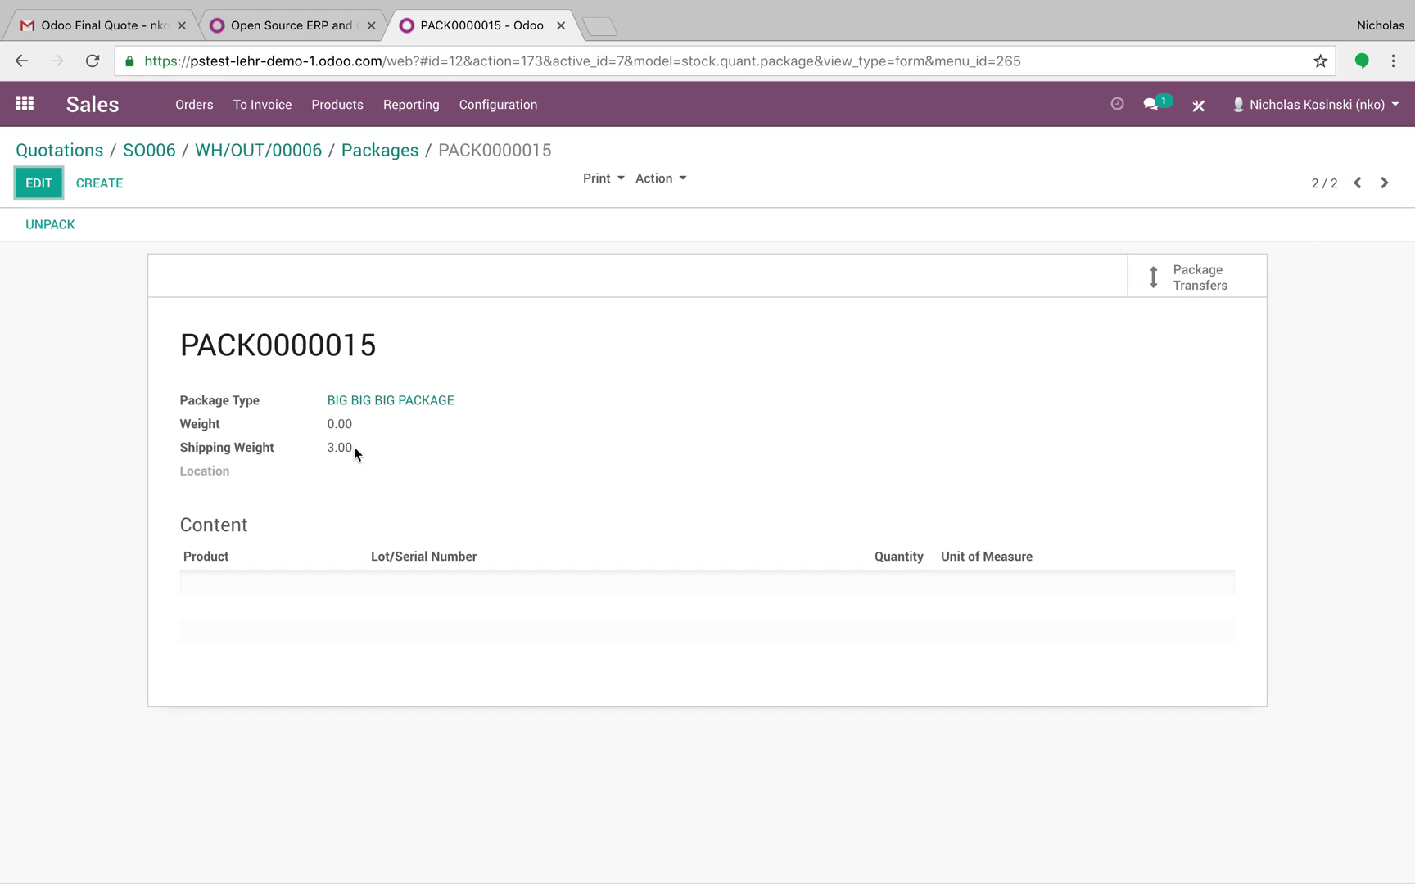
{"action": "left_click", "coordinate": [271, 152]}
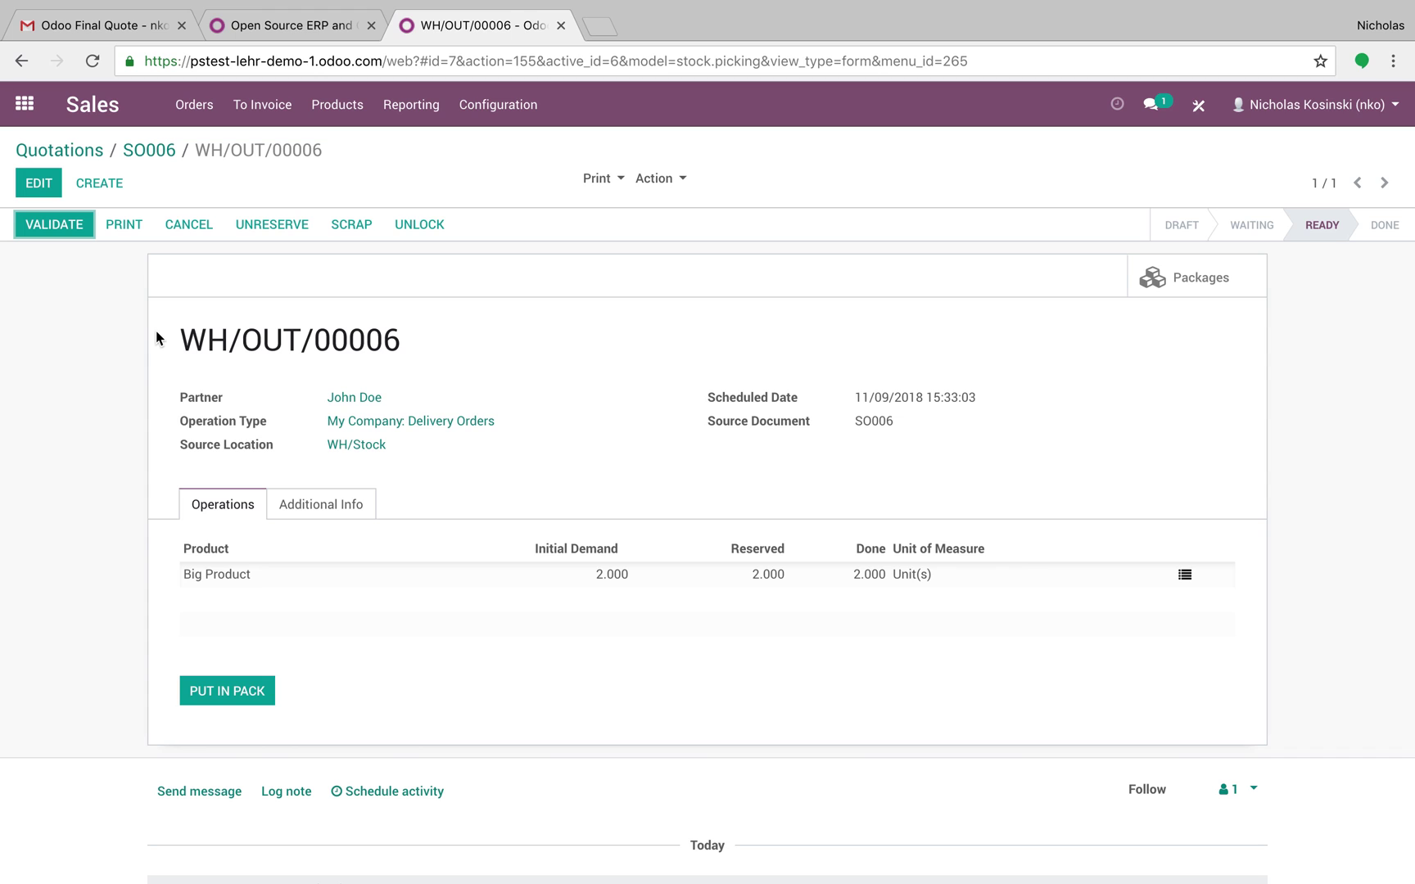
- Validate WH/OUT/00006 and check the two FedEx tracking numbers in the chatter
{"action": "left_click", "coordinate": [64, 230]}
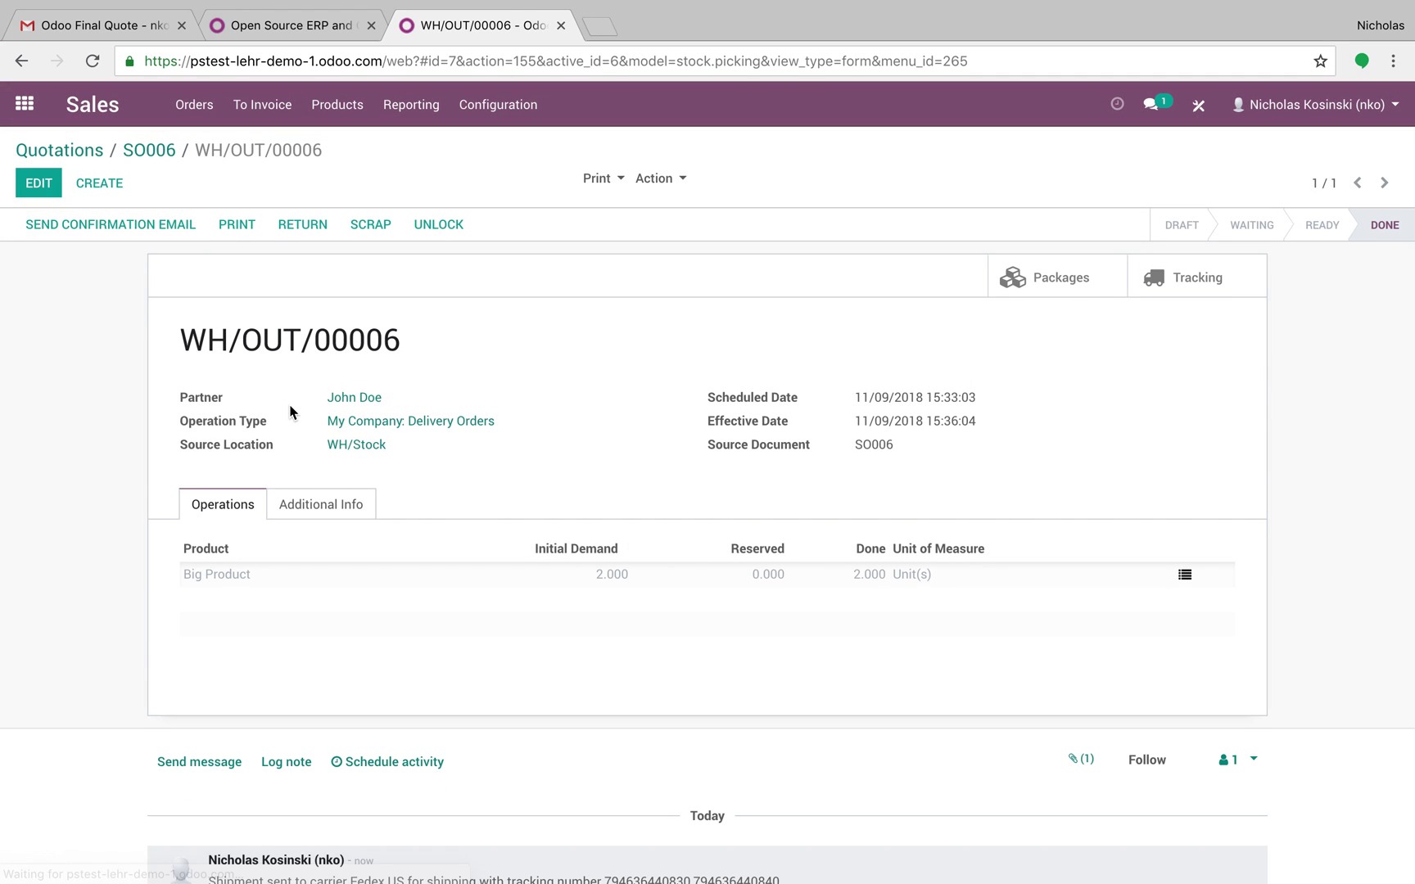
{"action": "scroll", "coordinate": [291, 410], "scroll_direction": "down", "scroll_amount": 3}
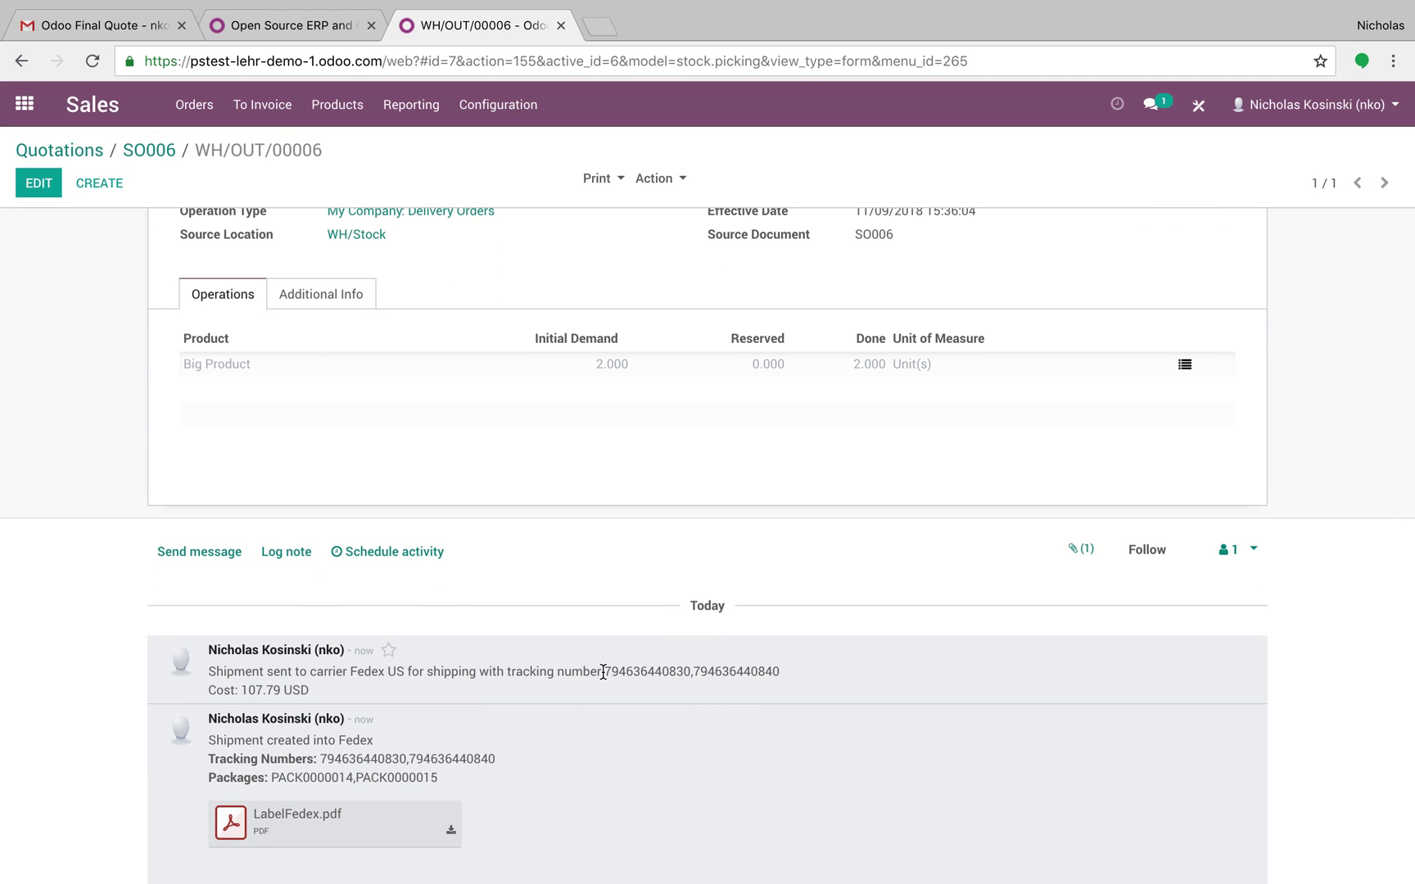
{"action": "left_click_drag", "start_coordinate": [603, 671], "coordinate": [844, 686]}
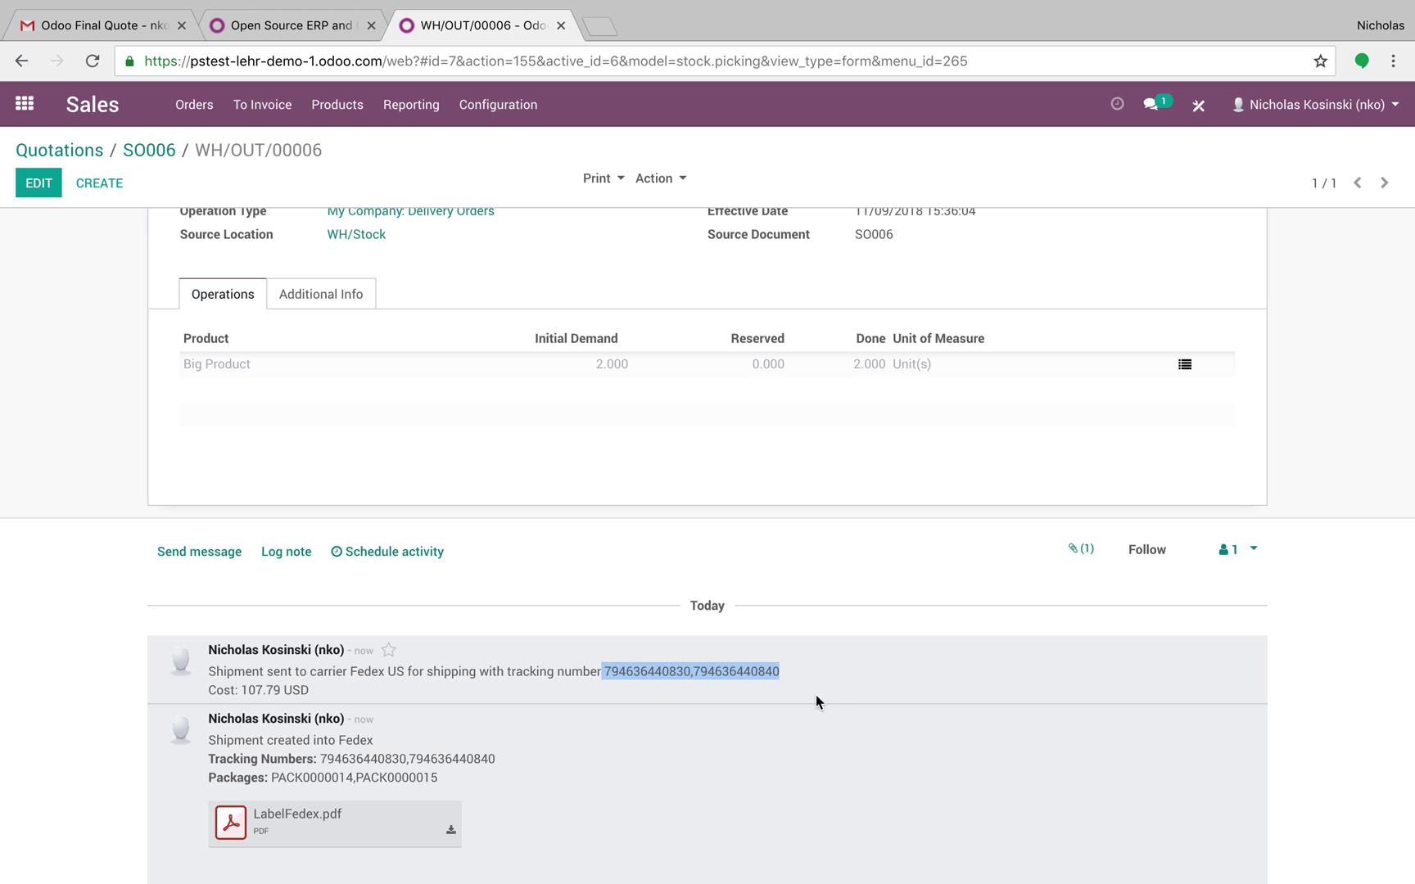
{"action": "left_click", "coordinate": [815, 696]}
- View both pages of the LabelFedex.pdf shipping label, then close the preview
{"action": "left_click", "coordinate": [231, 823]}
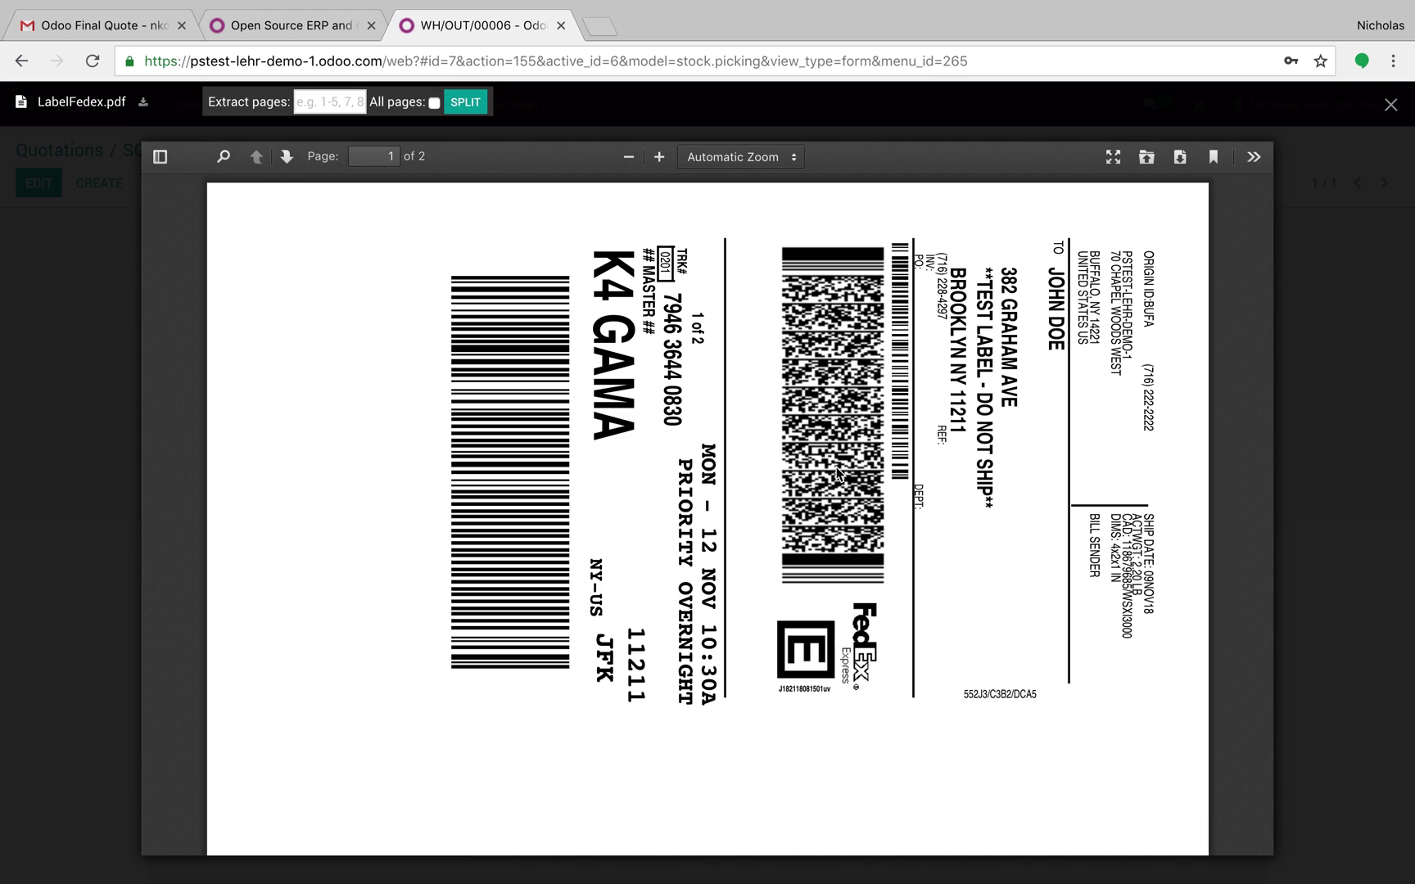
{"action": "scroll", "coordinate": [836, 473], "scroll_direction": "down", "scroll_amount": 9}
{"action": "scroll", "coordinate": [836, 473], "scroll_direction": "down", "scroll_amount": 10}
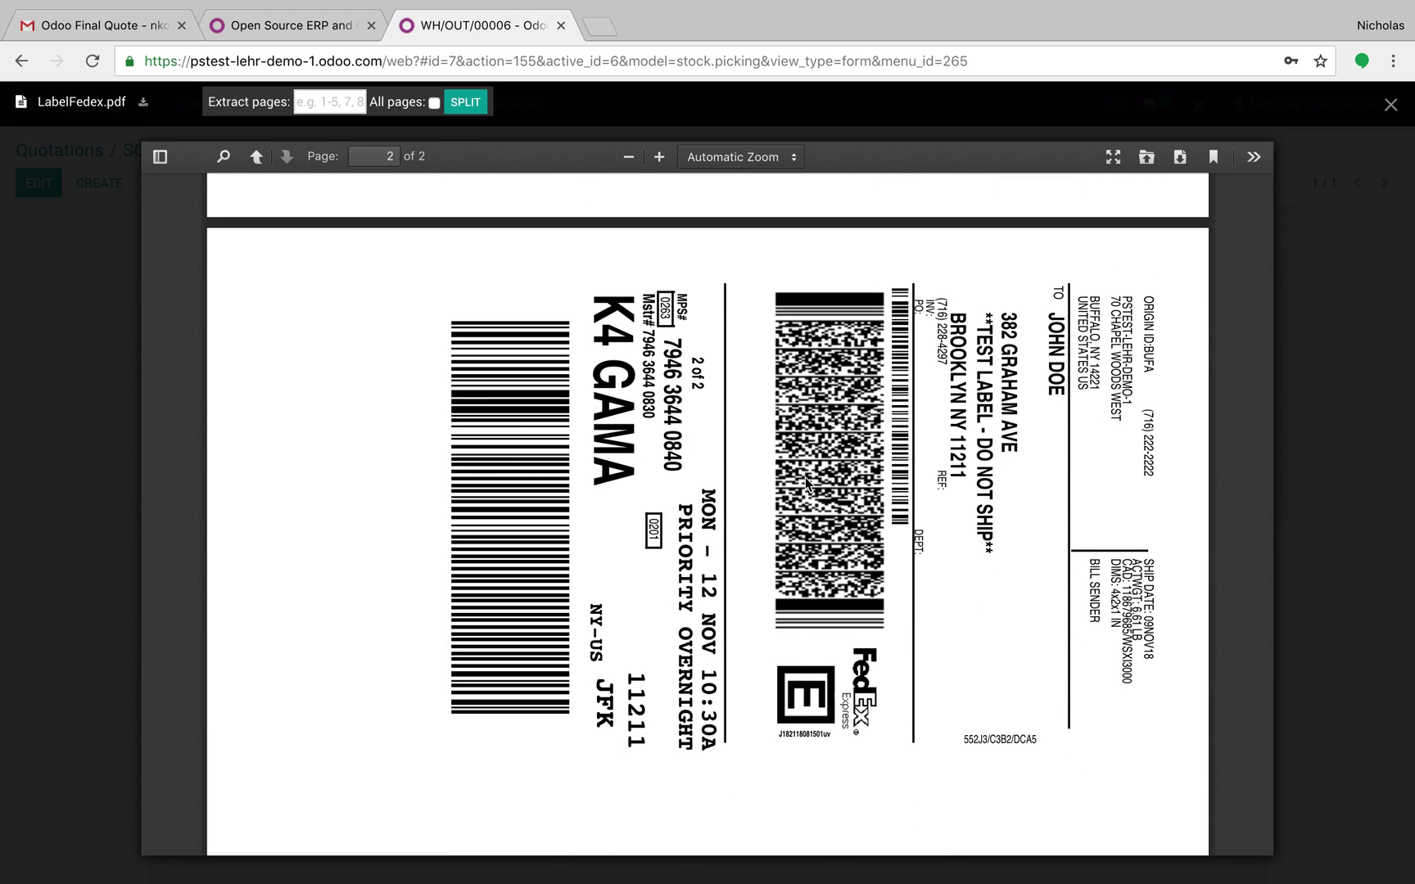
{"action": "scroll", "coordinate": [803, 486], "scroll_direction": "up", "scroll_amount": 10}
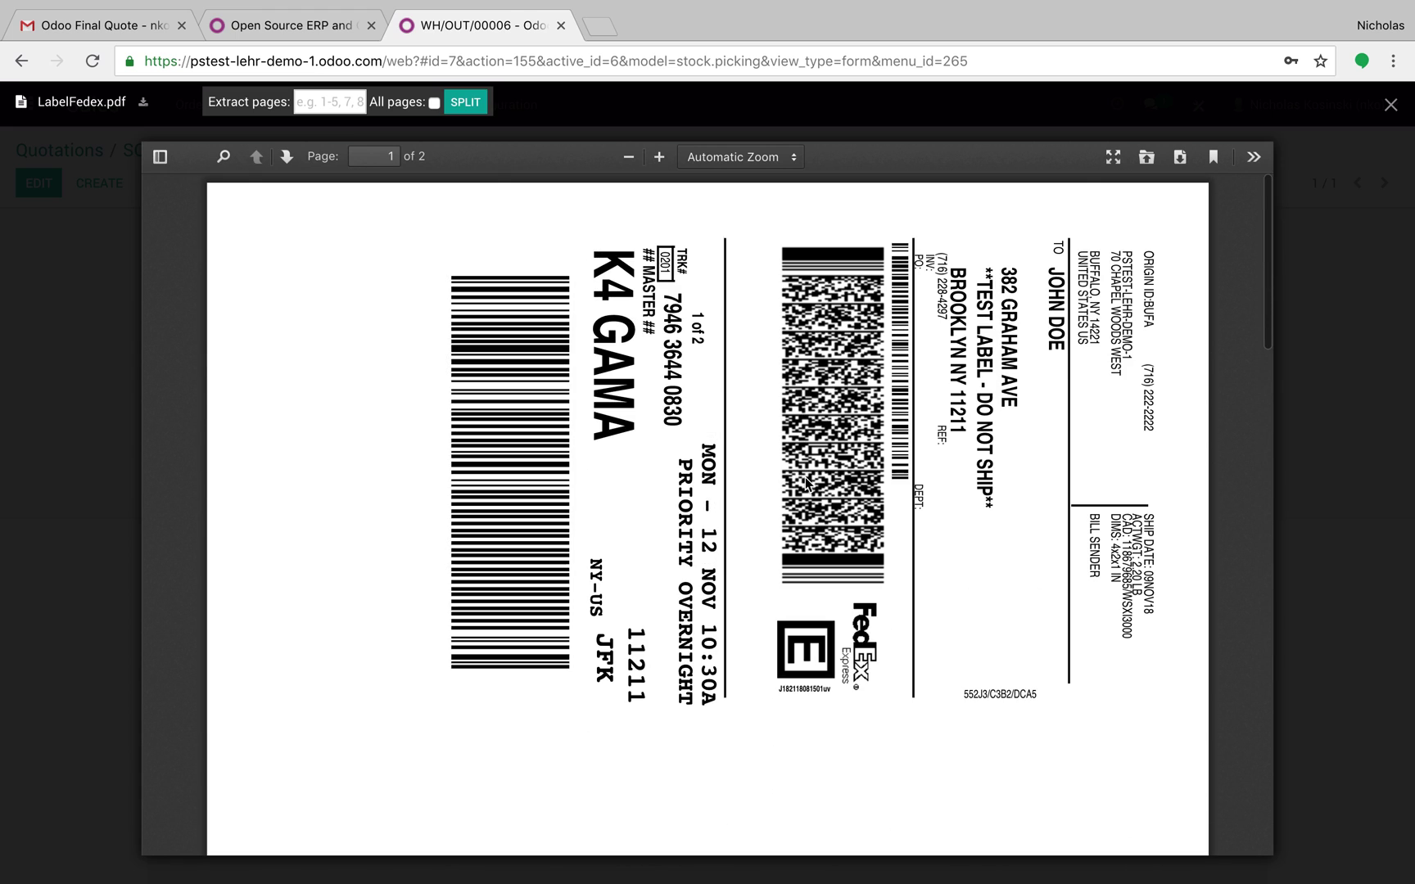
{"action": "left_click", "coordinate": [1390, 104]}
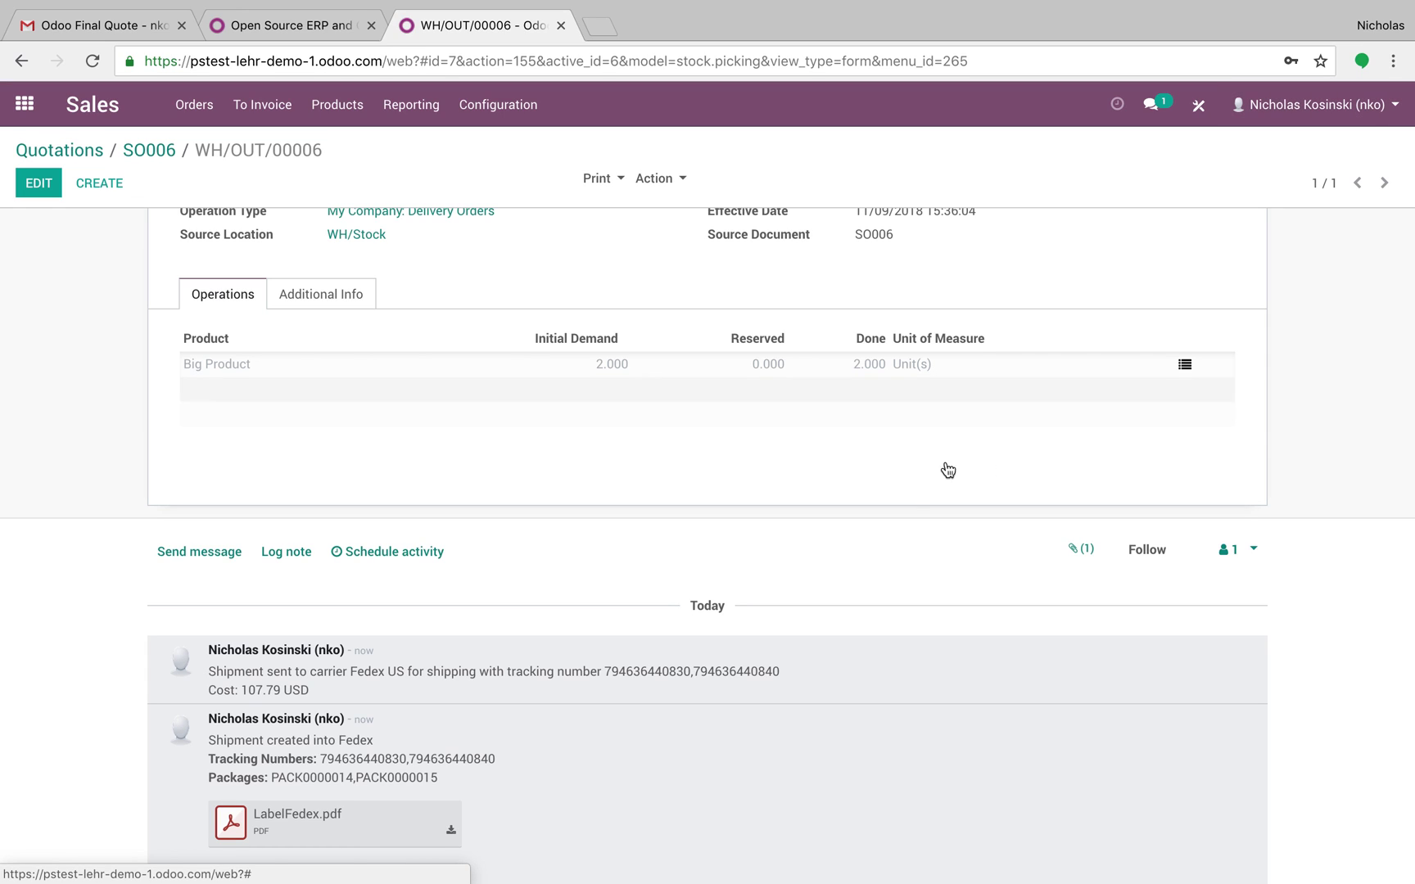
- Always allow pop-ups from the Odoo site so the FedEx tracking page opens
{"action": "scroll", "coordinate": [913, 491], "scroll_direction": "up", "scroll_amount": 3}
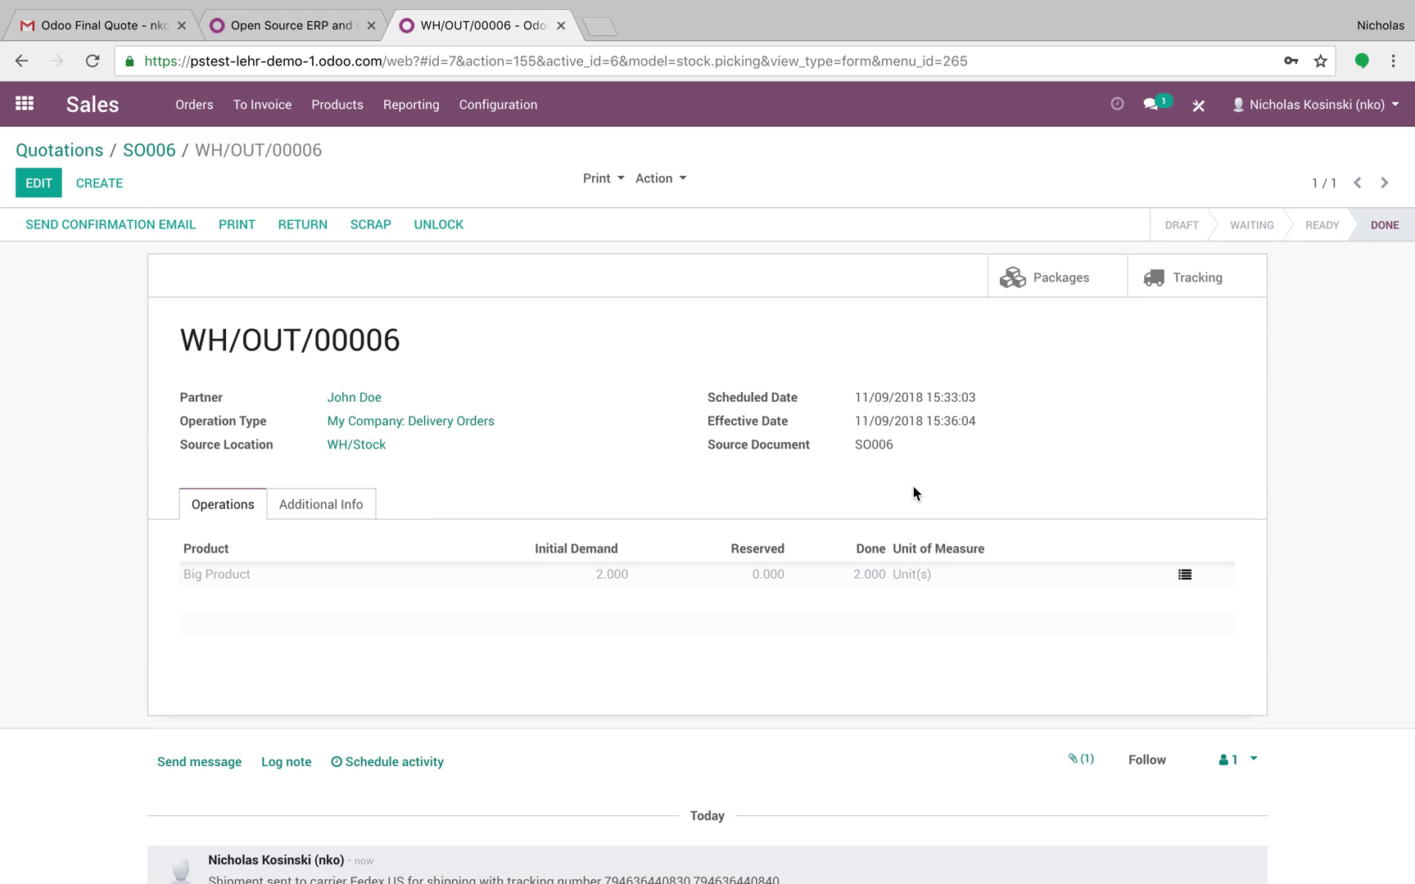
{"action": "left_click", "coordinate": [1197, 286]}
{"action": "left_click", "coordinate": [1249, 62]}
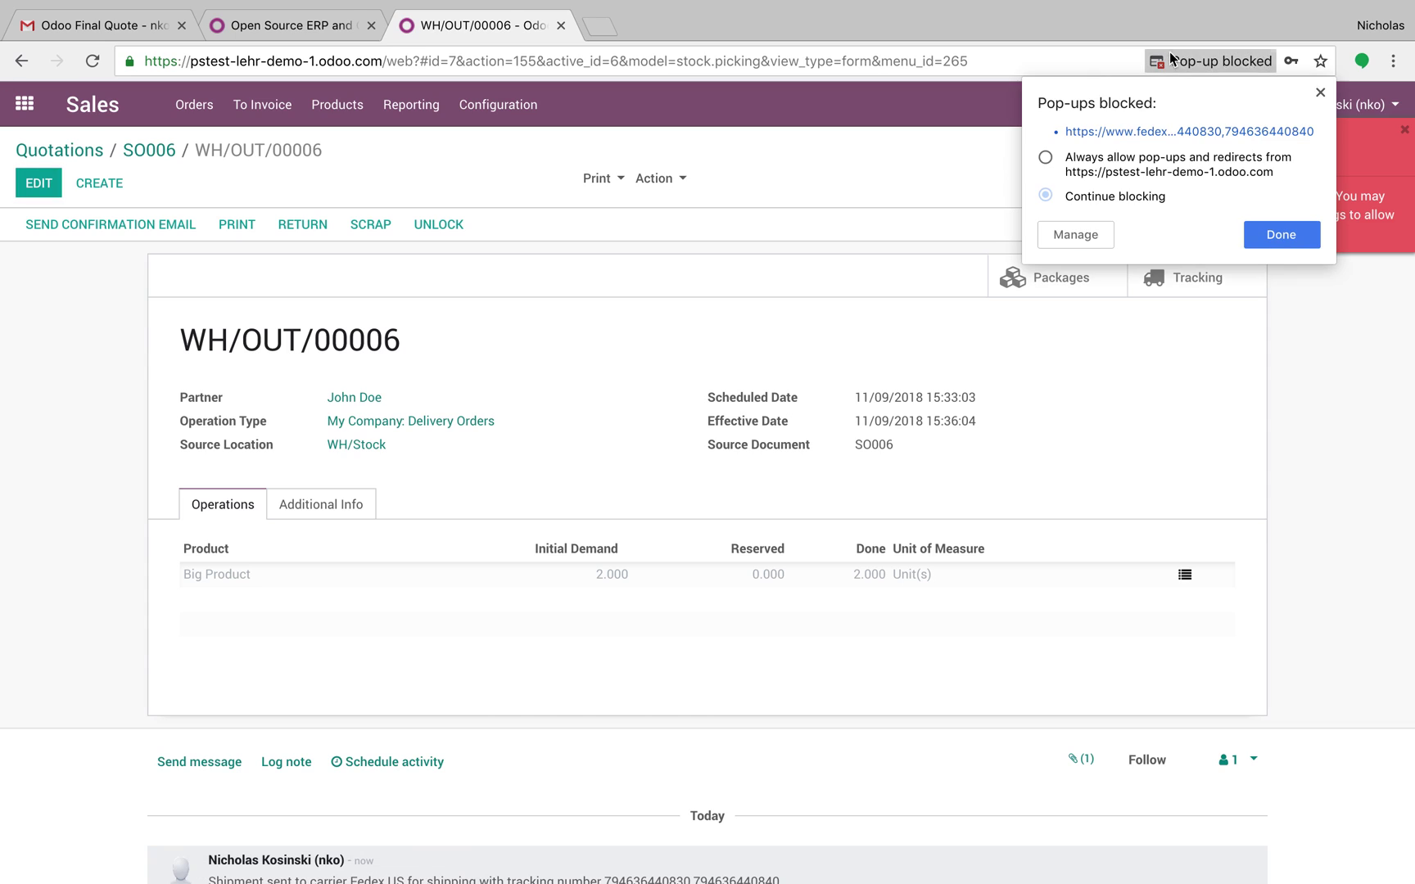
{"action": "left_click", "coordinate": [1045, 167]}
{"action": "left_click", "coordinate": [1283, 239]}
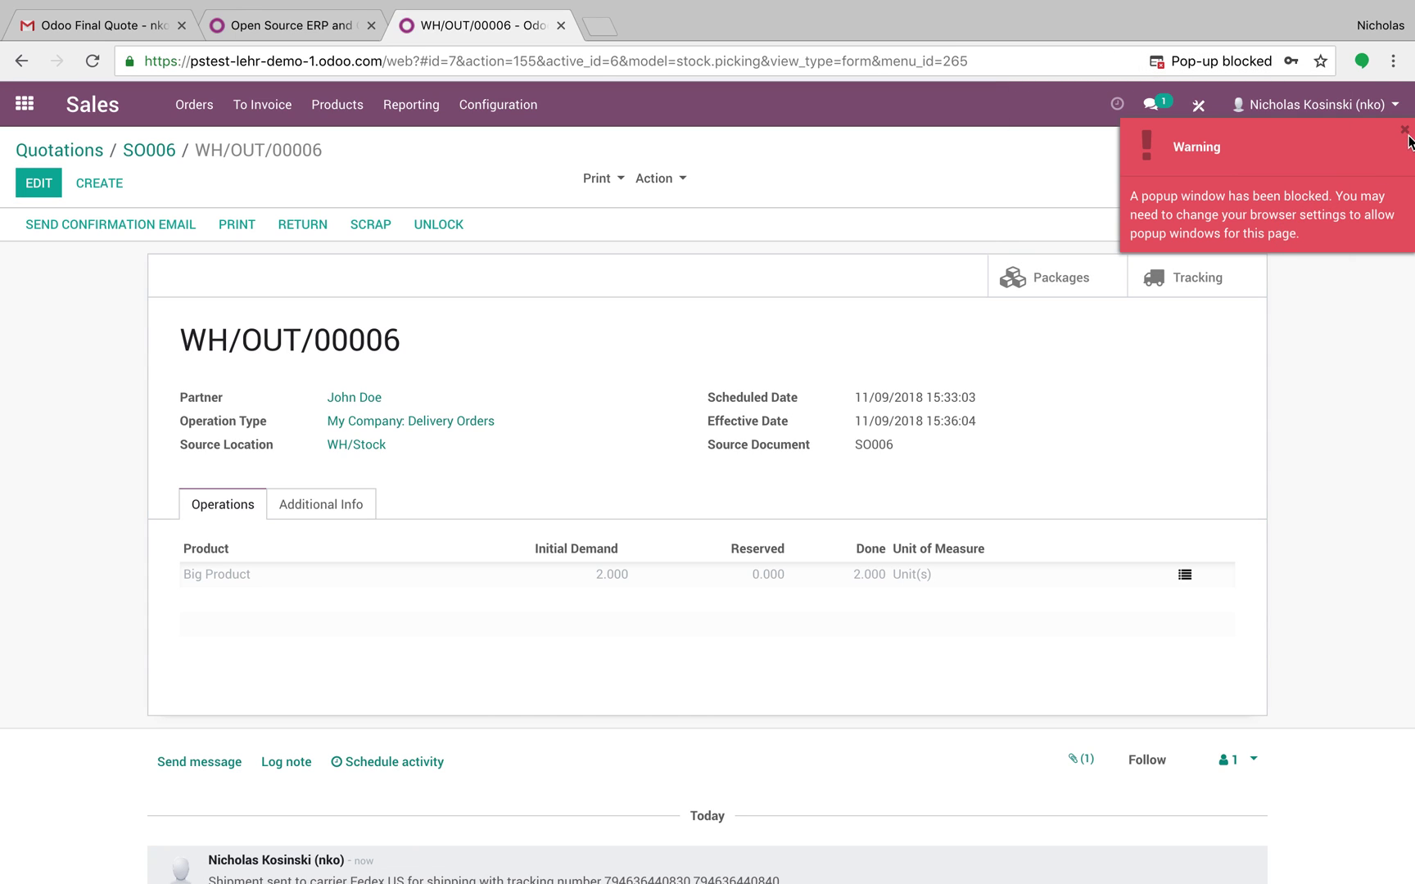
{"action": "left_click", "coordinate": [1215, 274]}
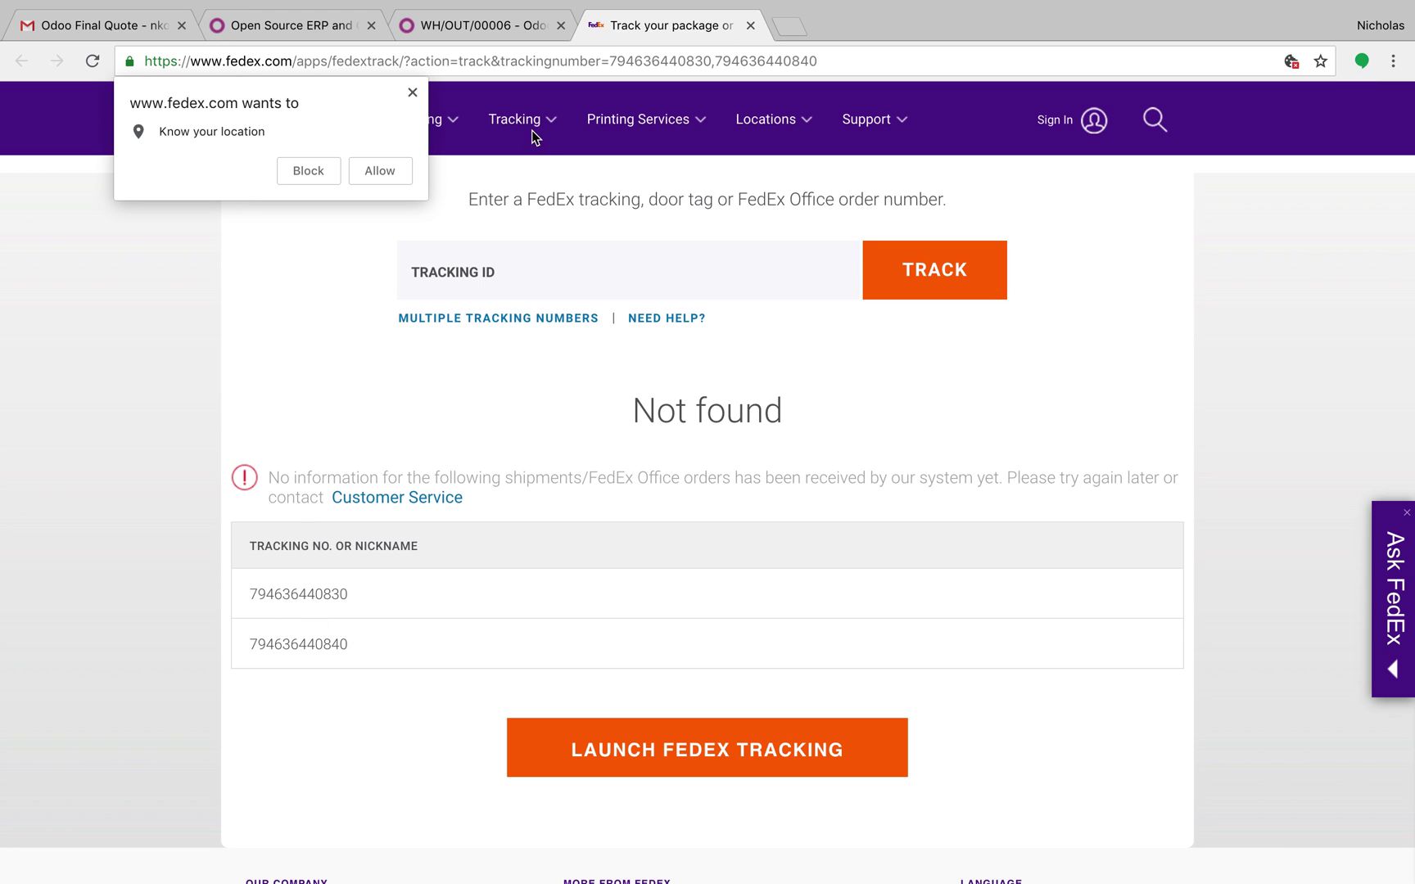
- Close the FedEx tracking tab to return to WH/OUT/00006
{"action": "left_click", "coordinate": [750, 26]}
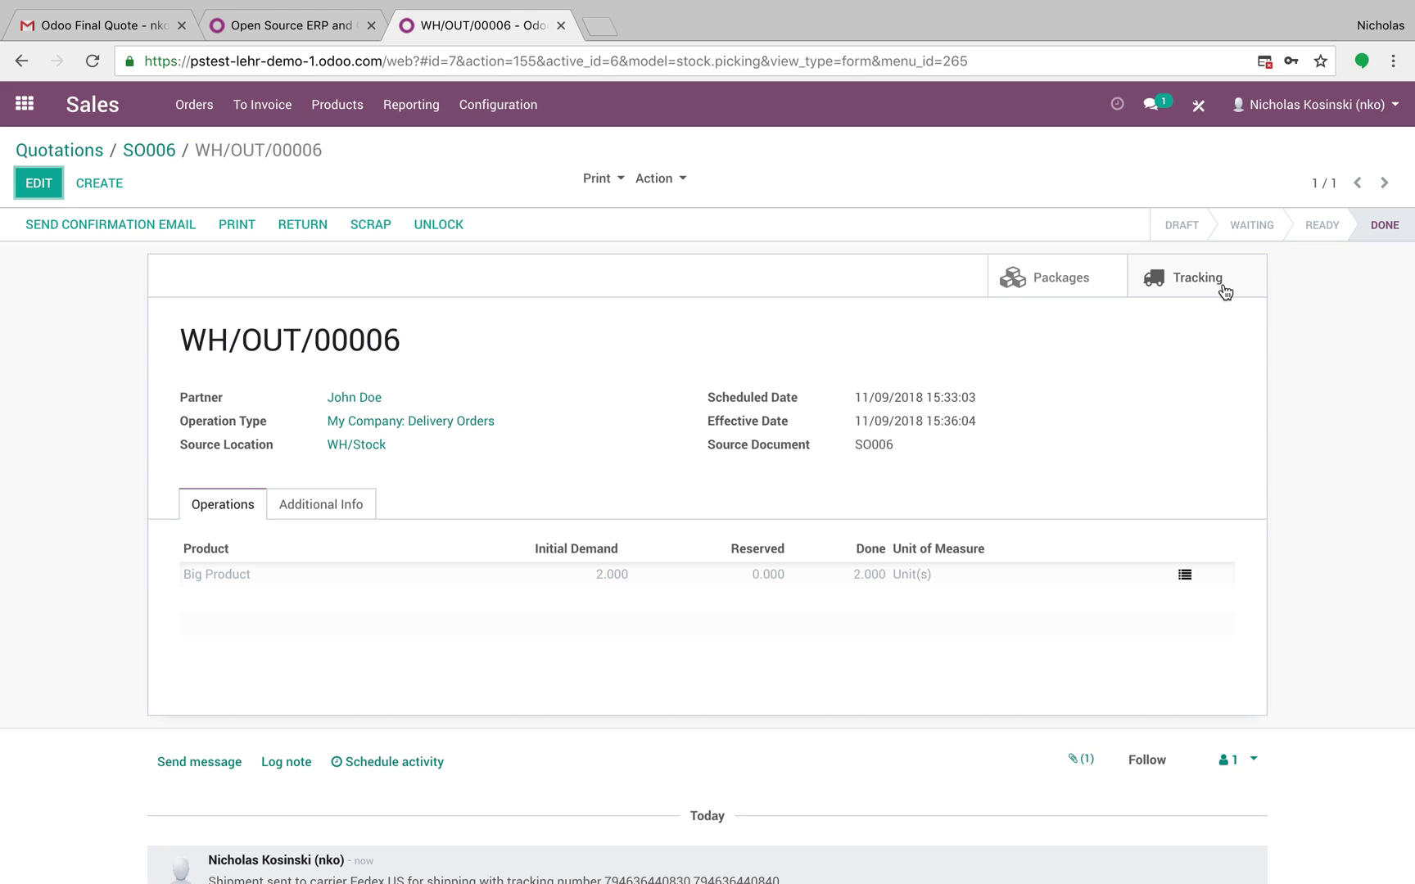
{"action": "scroll", "coordinate": [700, 757], "scroll_direction": "down", "scroll_amount": 6}
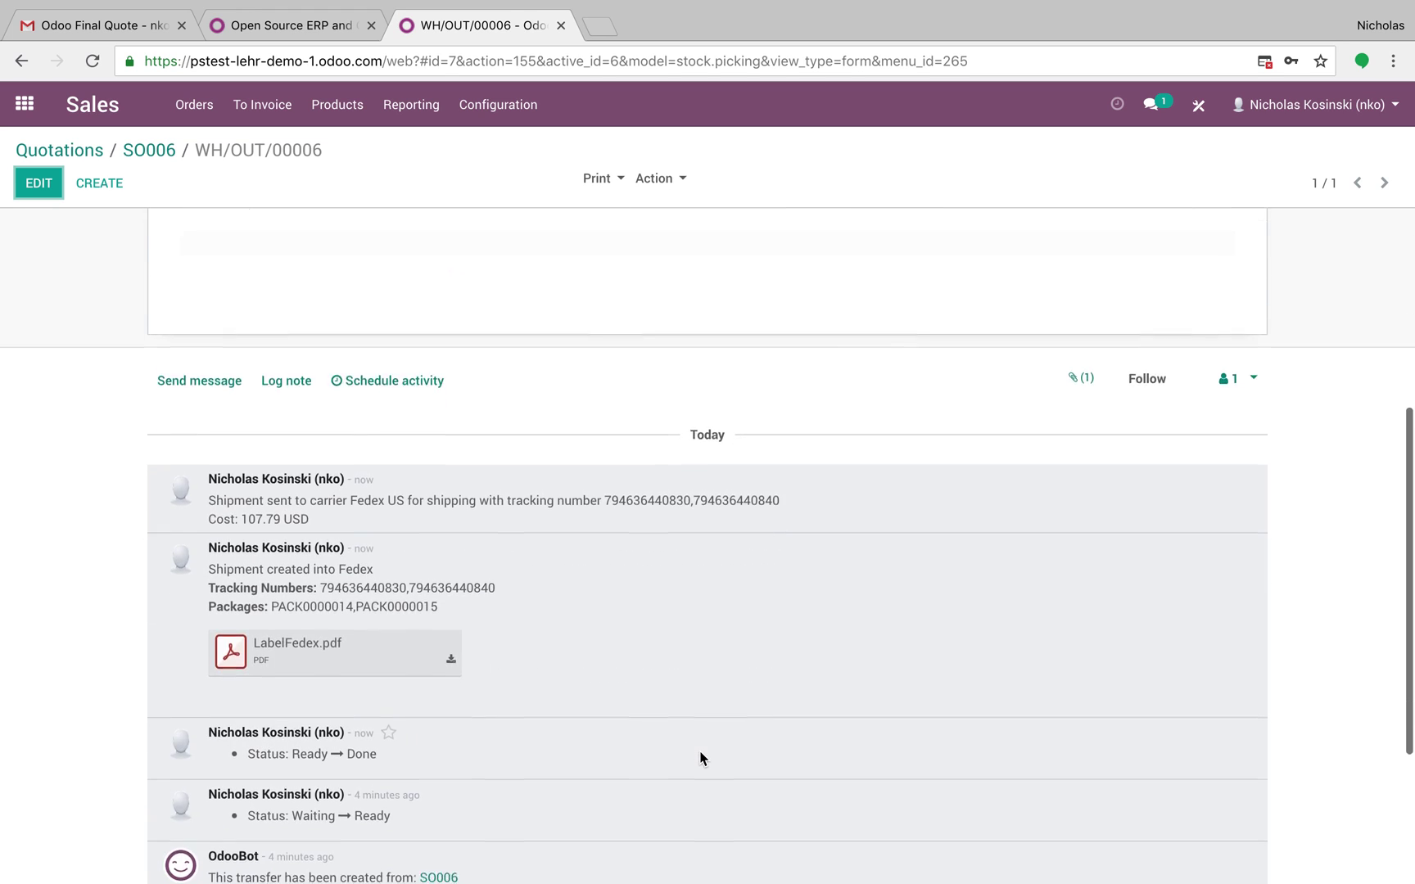
{"action": "scroll", "coordinate": [700, 758], "scroll_direction": "down", "scroll_amount": 1}
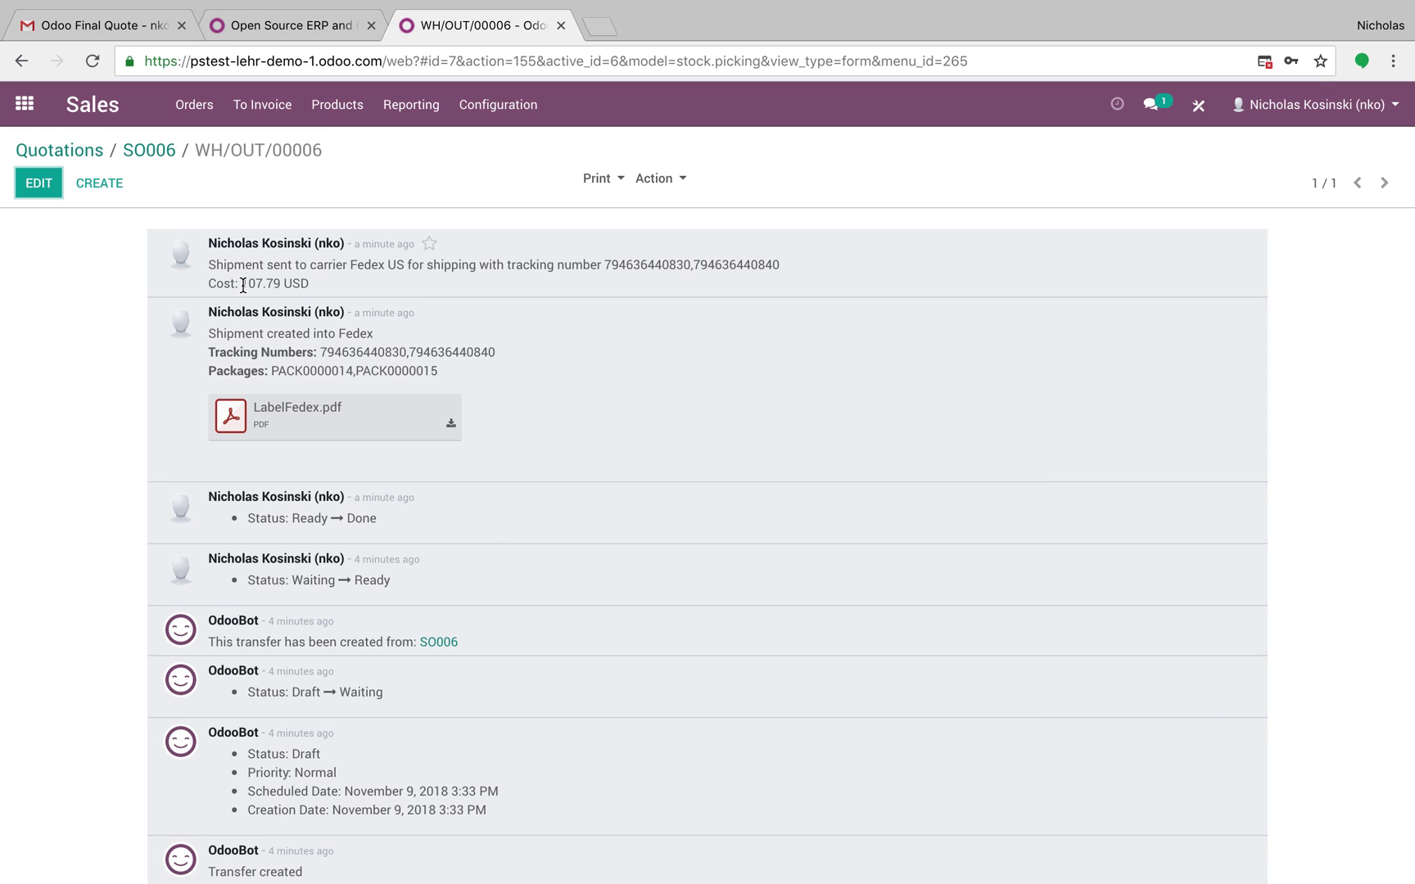
{"action": "left_click_drag", "start_coordinate": [242, 283], "coordinate": [315, 285]}
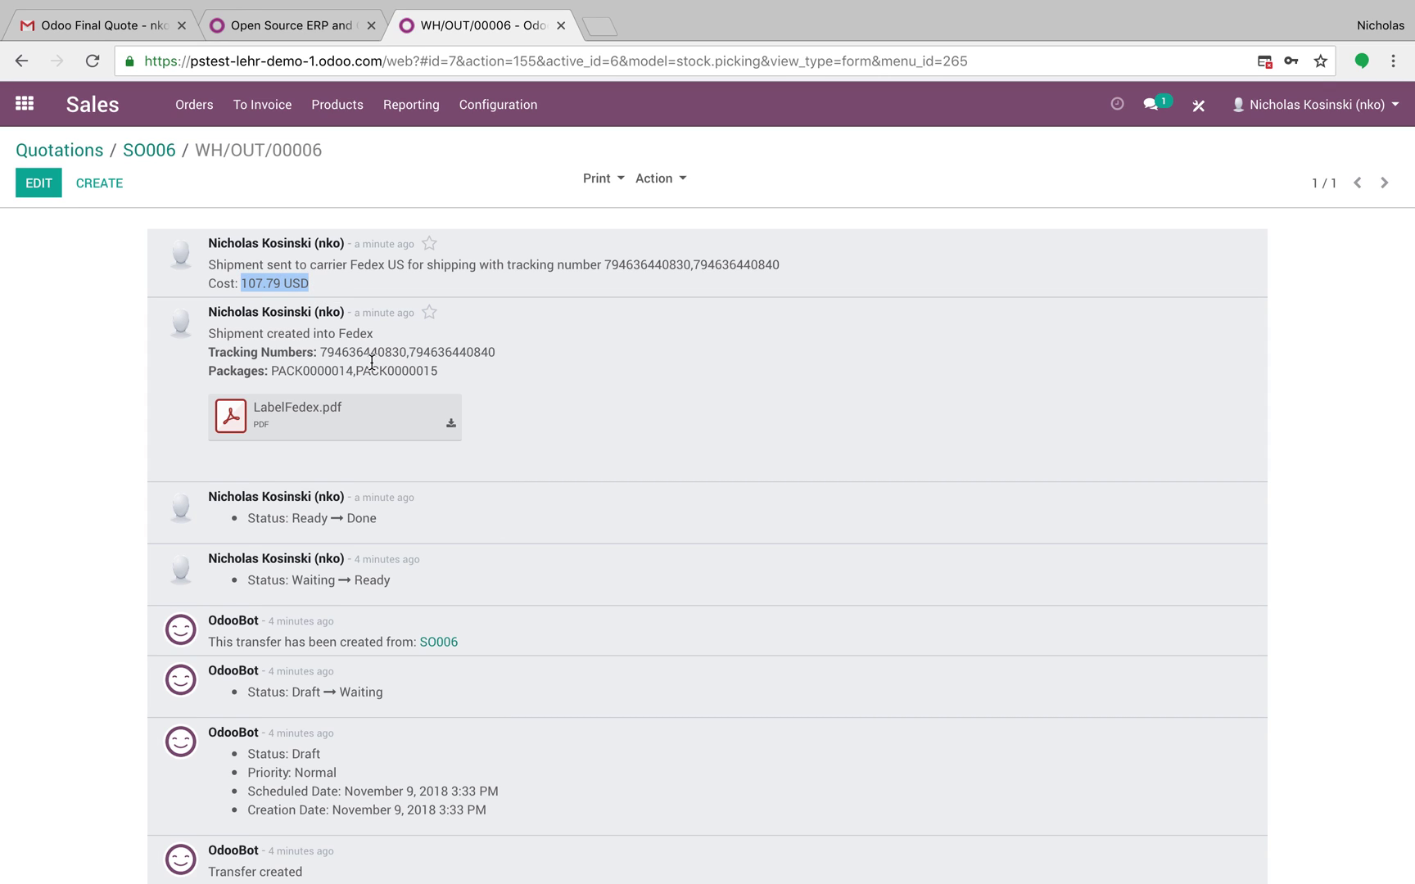
{"action": "scroll", "coordinate": [371, 361], "scroll_direction": "up", "scroll_amount": 1}
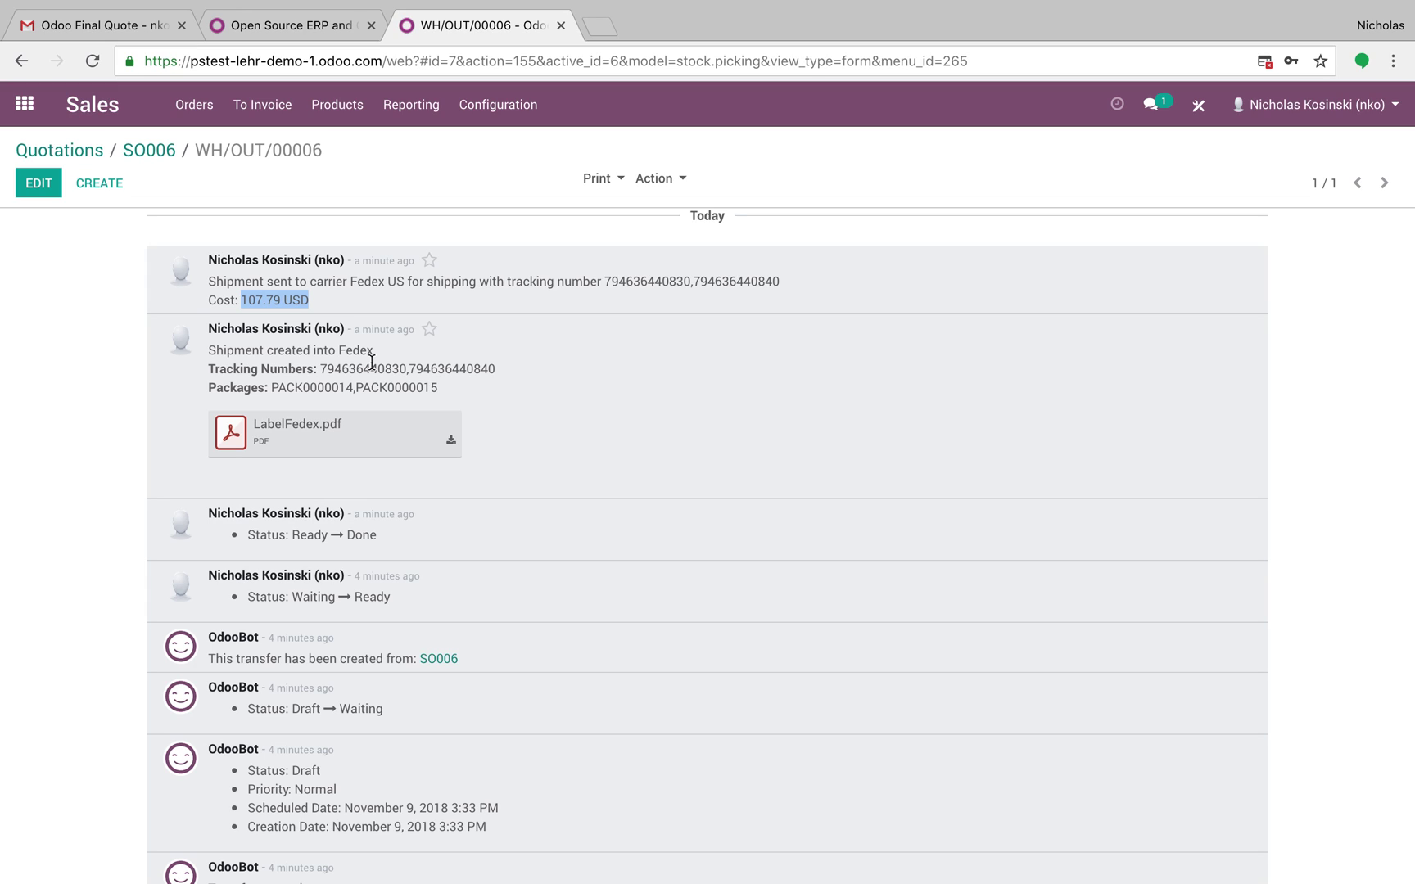
{"action": "scroll", "coordinate": [371, 362], "scroll_direction": "up", "scroll_amount": 6}
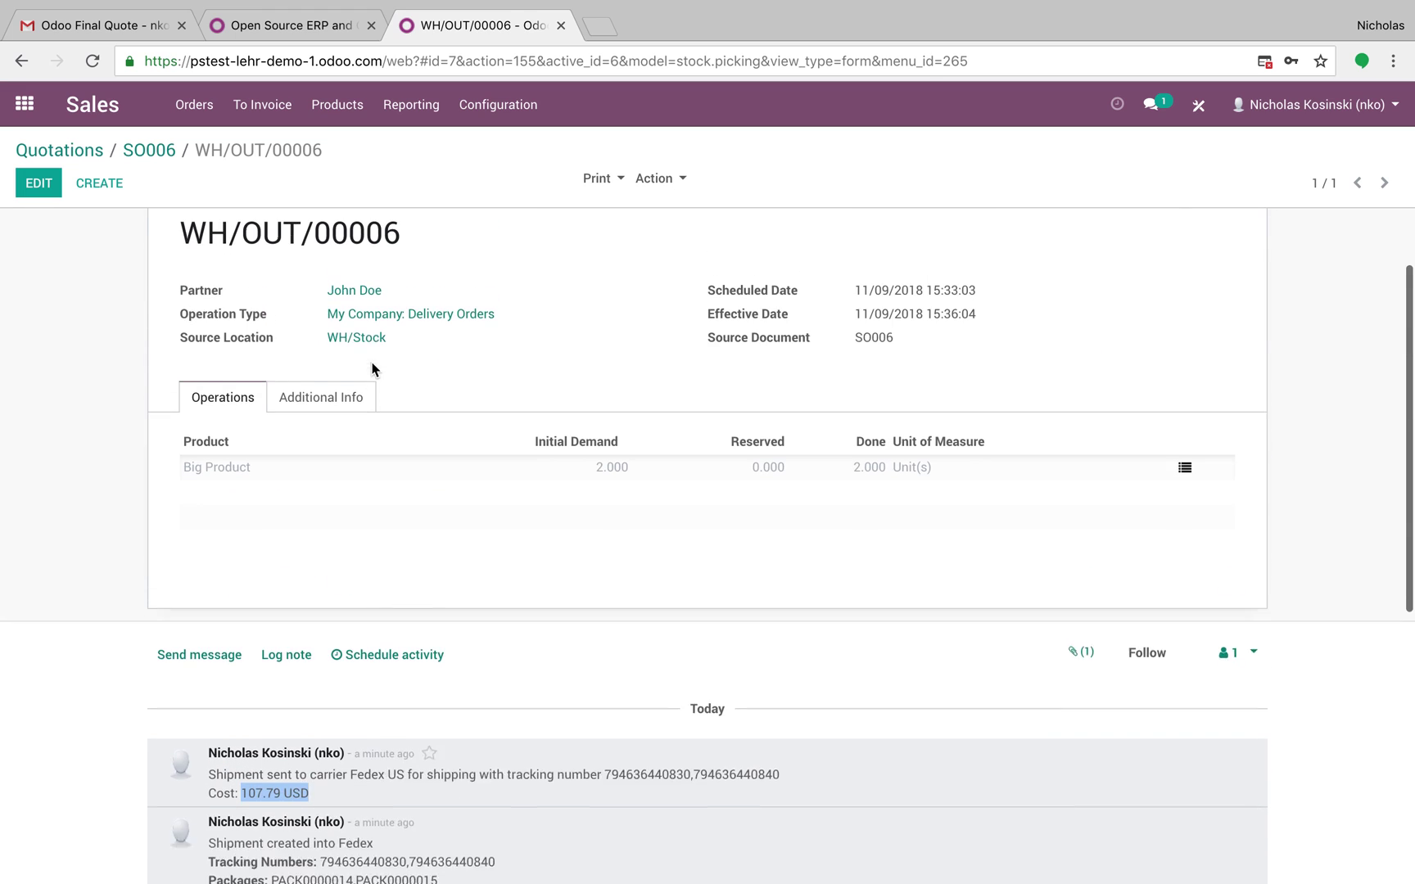
{"action": "scroll", "coordinate": [372, 369], "scroll_direction": "up", "scroll_amount": 3}
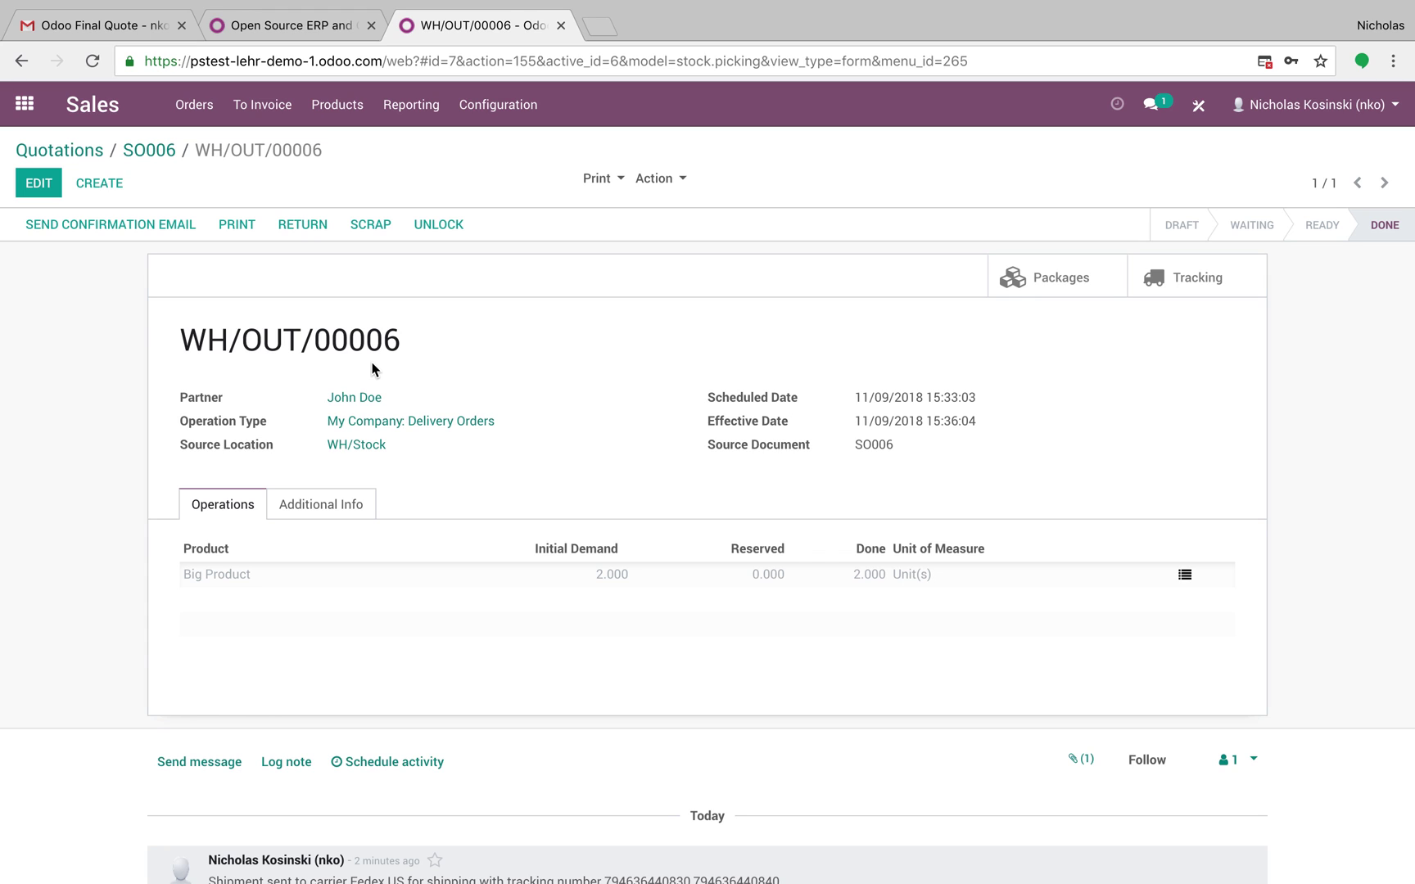
- Go back to the Odoo apps home screen using the apps-grid icon
{"action": "left_click", "coordinate": [12, 120]}
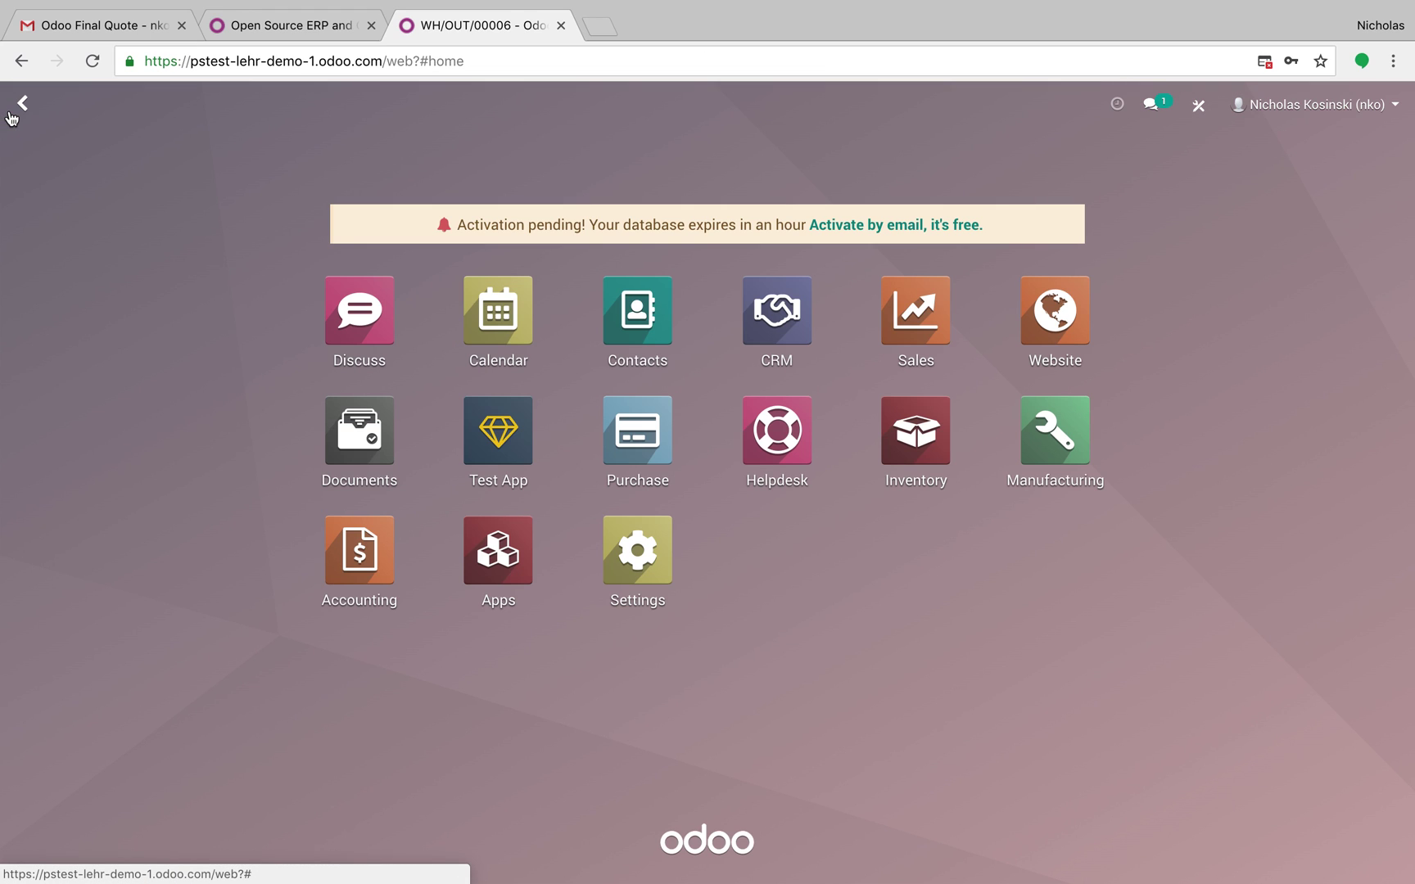